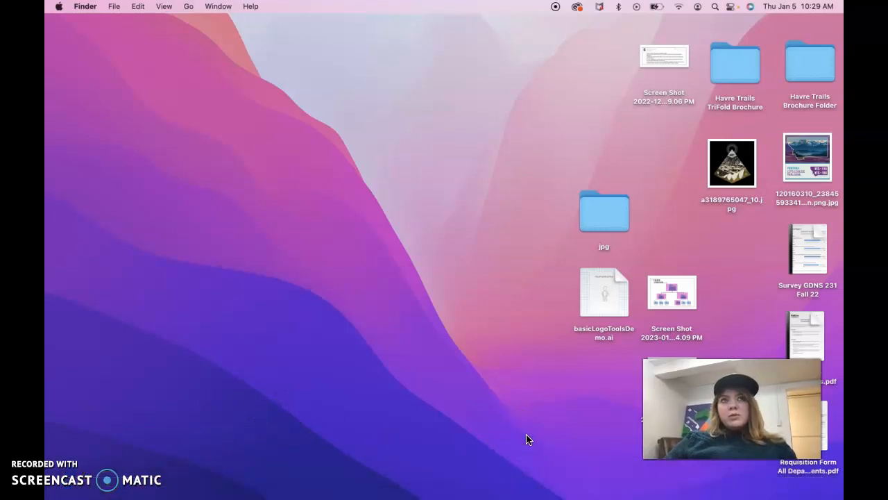
Open basicLogoToolsDemo.ai from the Downloads folder
{"action": "mouse_move", "coordinate": [727, 497]}
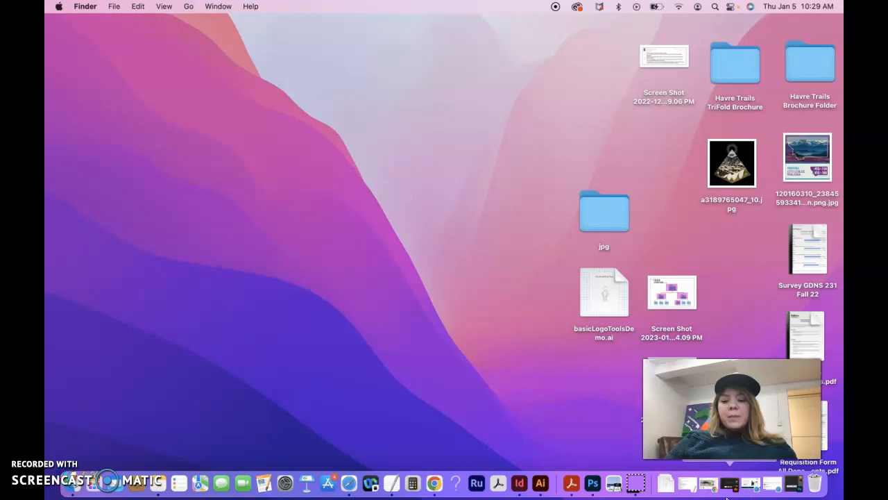
{"action": "left_click", "coordinate": [666, 487]}
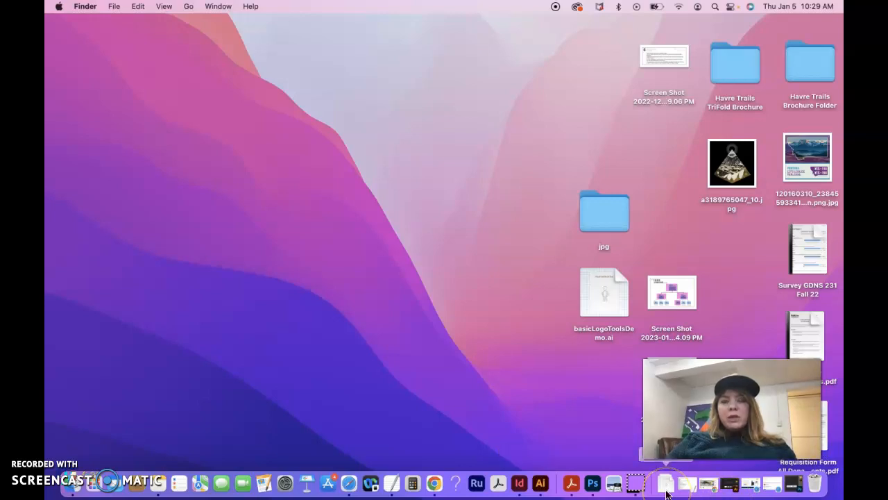
{"action": "left_click", "coordinate": [666, 490]}
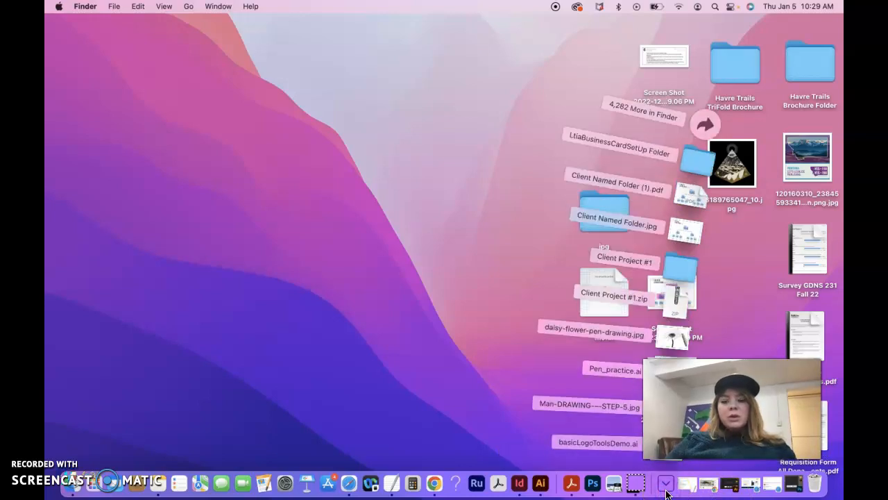
{"action": "left_click", "coordinate": [632, 452]}
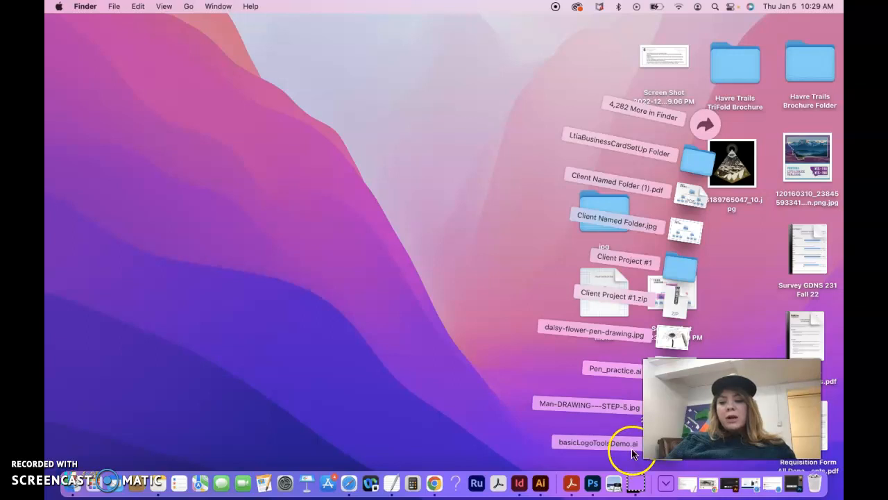
{"action": "left_click", "coordinate": [708, 117]}
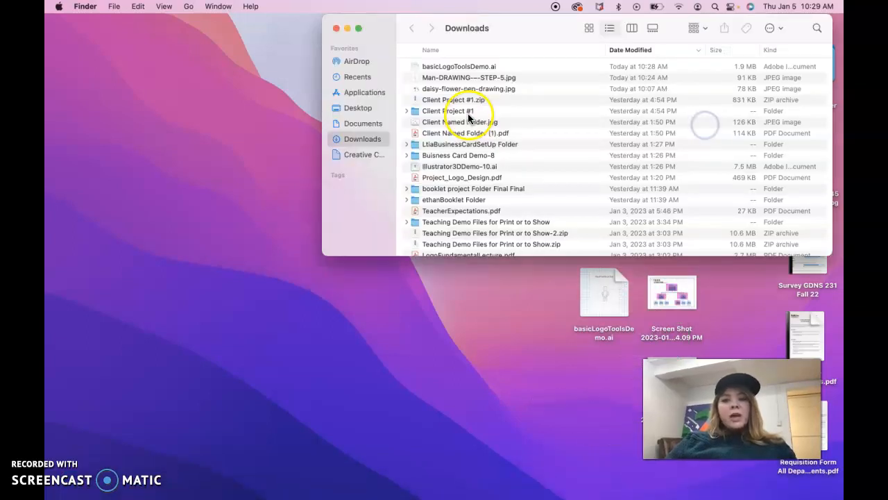
{"action": "double_click", "coordinate": [464, 66]}
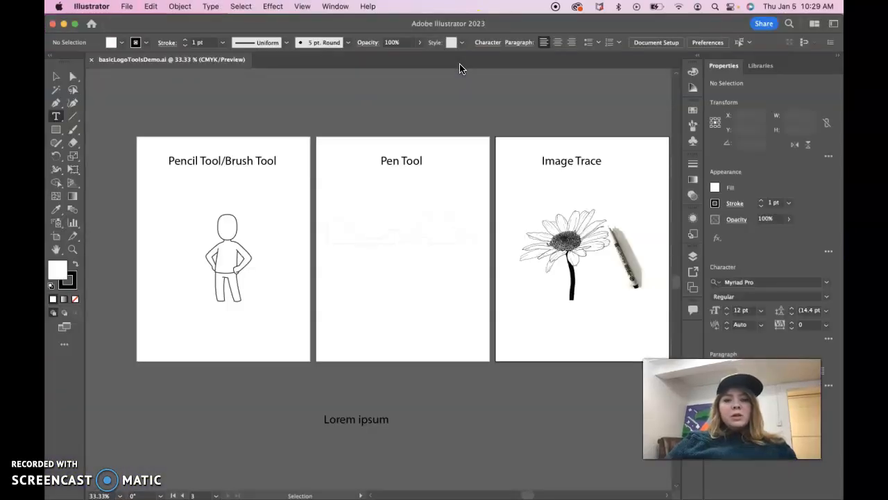
Check that the Essentials Classic workspace is selected
{"action": "left_click", "coordinate": [481, 104]}
{"action": "left_click", "coordinate": [336, 6]}
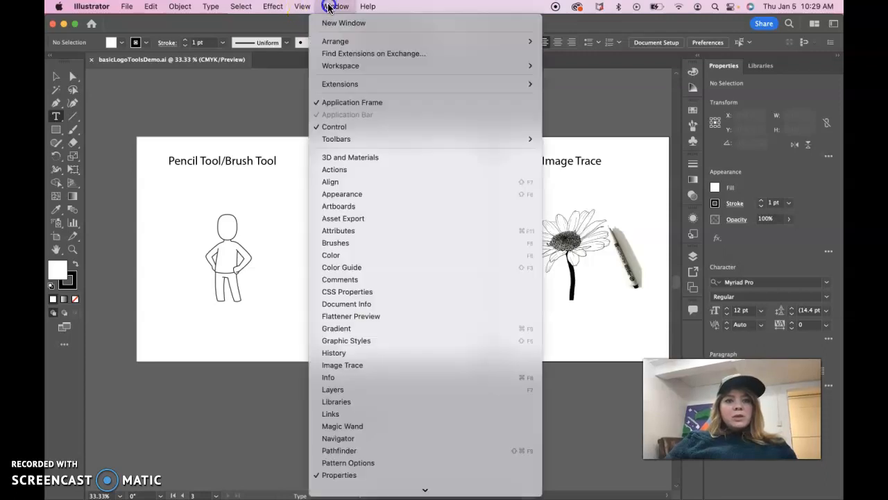
{"action": "mouse_move", "coordinate": [345, 70]}
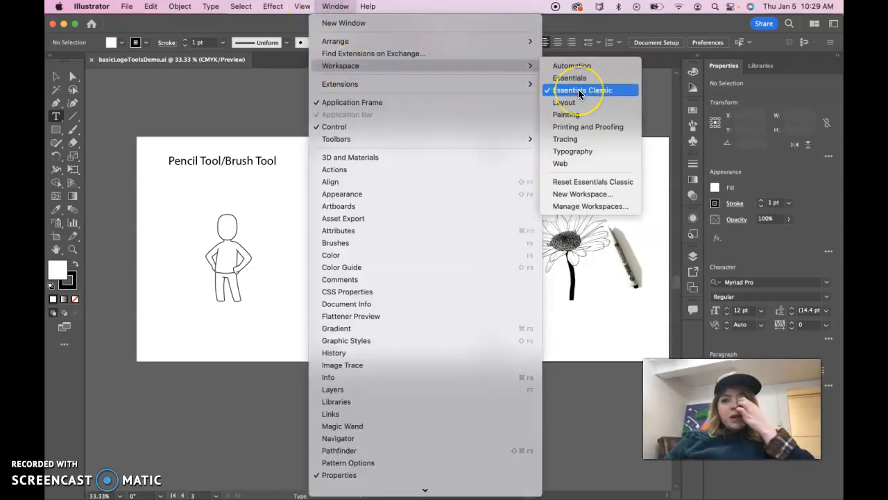
{"action": "left_click", "coordinate": [337, 6]}
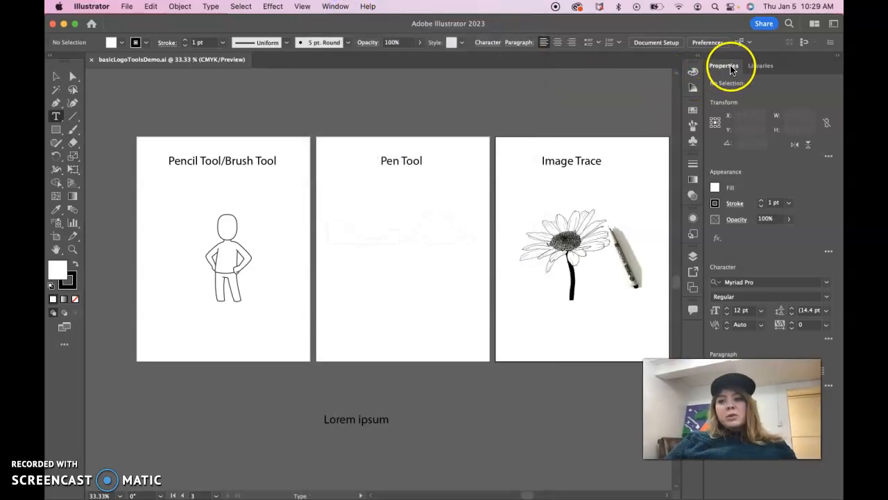
Toggle the tool display between single-column and double-column layouts, leaving it in two columns
{"action": "left_click", "coordinate": [52, 58]}
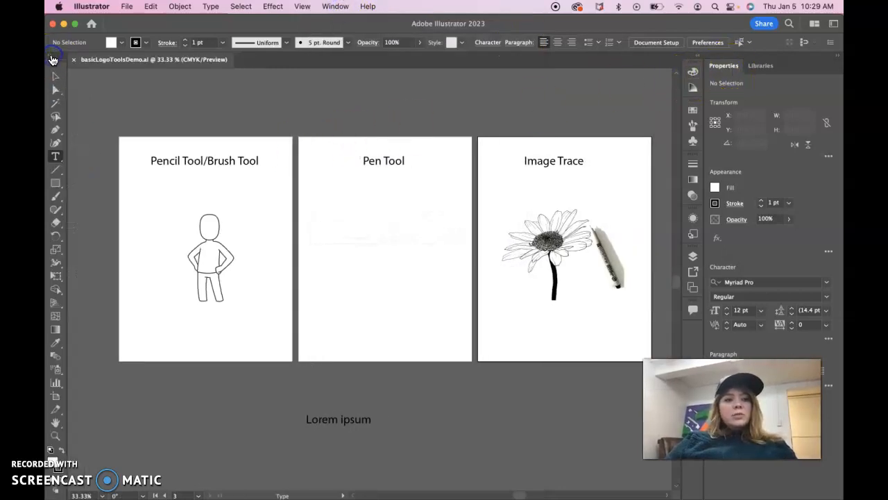
{"action": "left_click", "coordinate": [50, 60]}
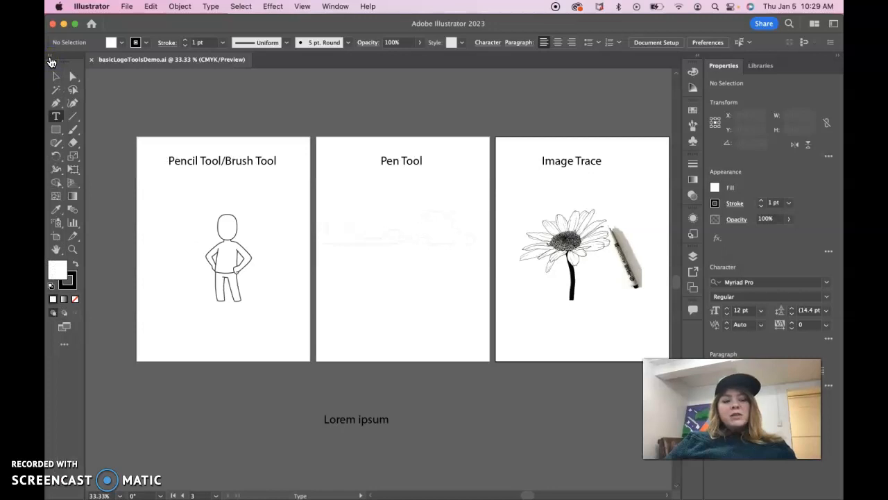
{"action": "left_click", "coordinate": [51, 61]}
{"action": "left_click", "coordinate": [51, 60]}
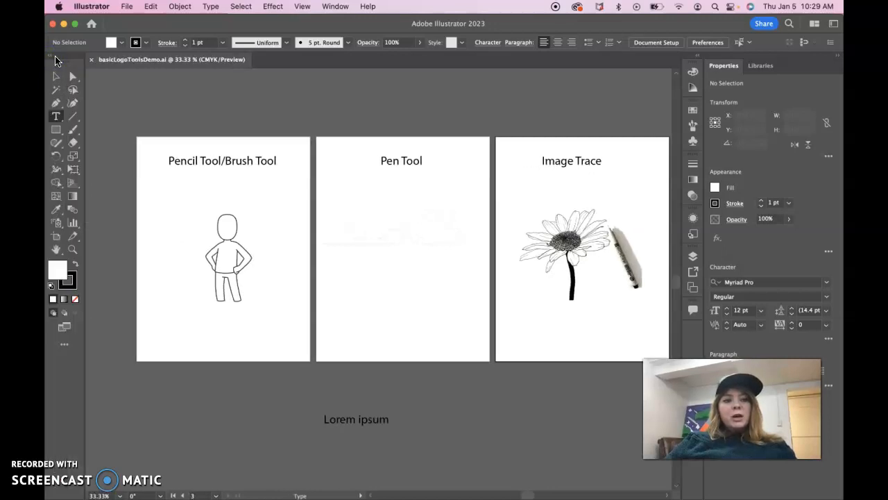
{"action": "left_click", "coordinate": [51, 61]}
{"action": "left_click", "coordinate": [51, 61]}
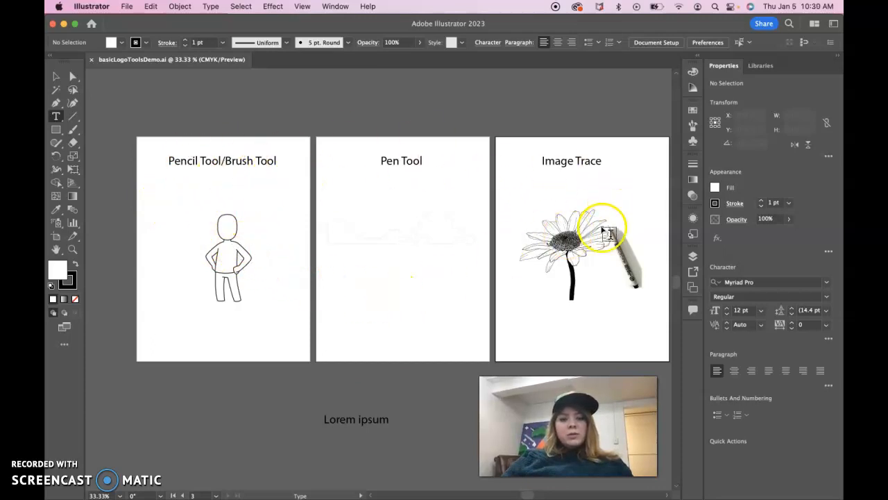
Examine the outlined figure on the Pencil Tool/Brush Tool artboard at 100% zoom
{"action": "left_click", "coordinate": [56, 78]}
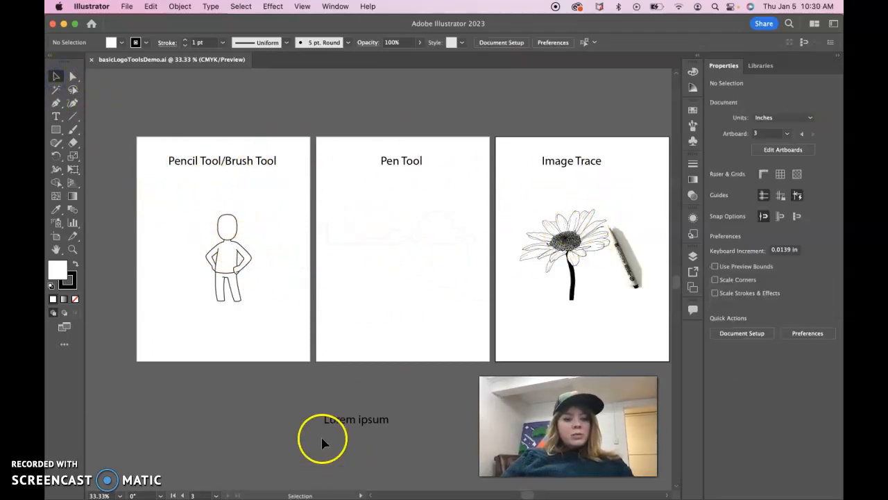
{"action": "left_click", "coordinate": [217, 247]}
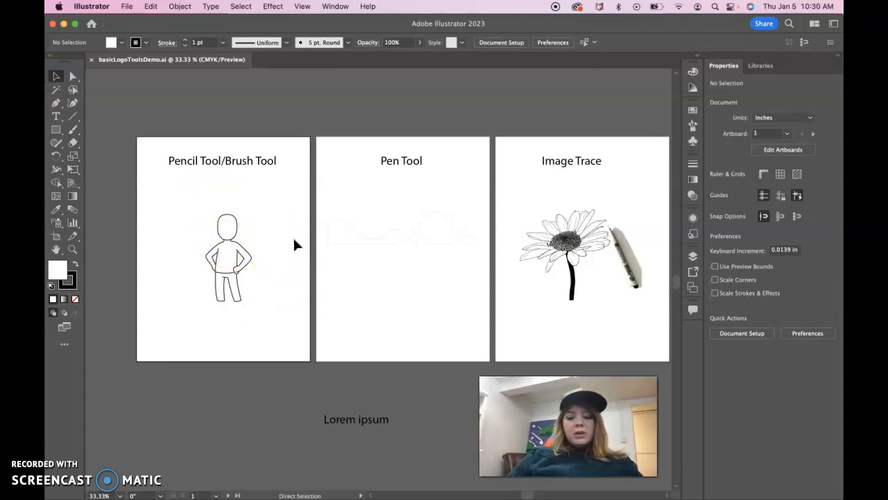
{"action": "key", "text": "super+plus"}
{"action": "key", "text": "super+plus"}
{"action": "key", "text": "super+plus"}
{"action": "key", "text": "space"}
{"action": "left_click_drag", "start_coordinate": [221, 286], "coordinate": [617, 284]}
{"action": "left_click_drag", "start_coordinate": [288, 274], "coordinate": [281, 343]}
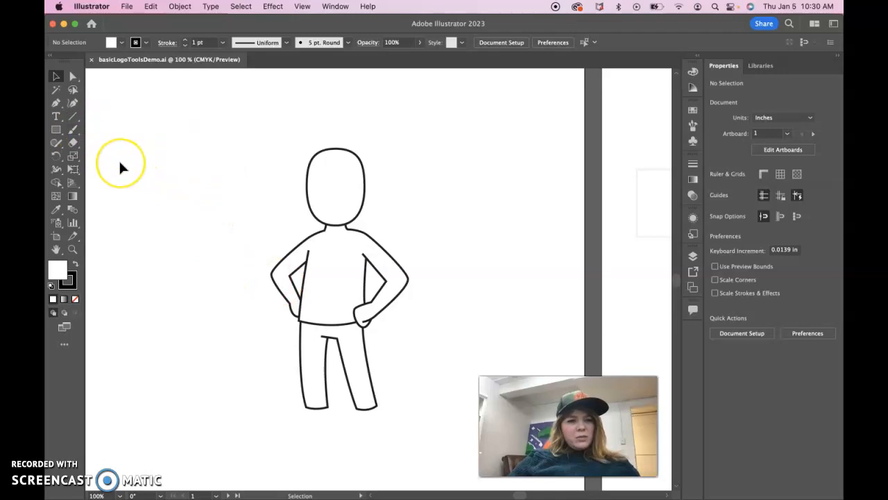
Configure the Paintbrush tool with Keep Selected enabled and Fidelity one notch below Smooth
{"action": "left_click", "coordinate": [75, 133]}
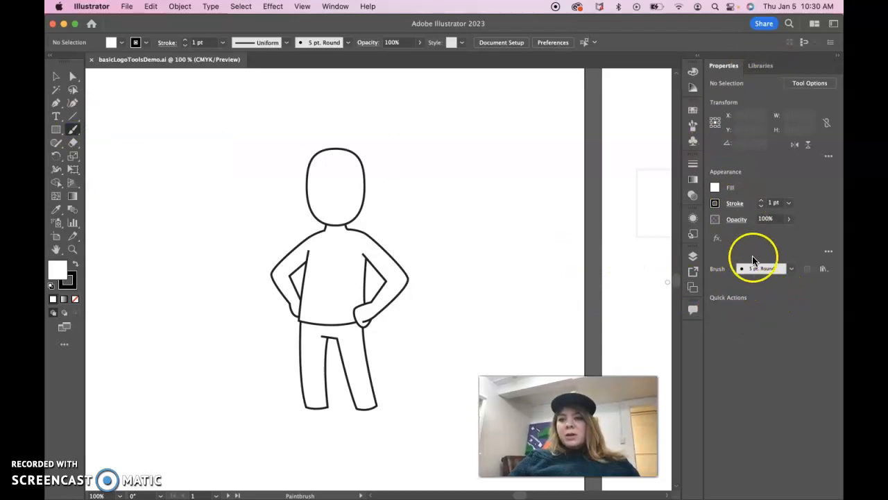
{"action": "left_click", "coordinate": [813, 86]}
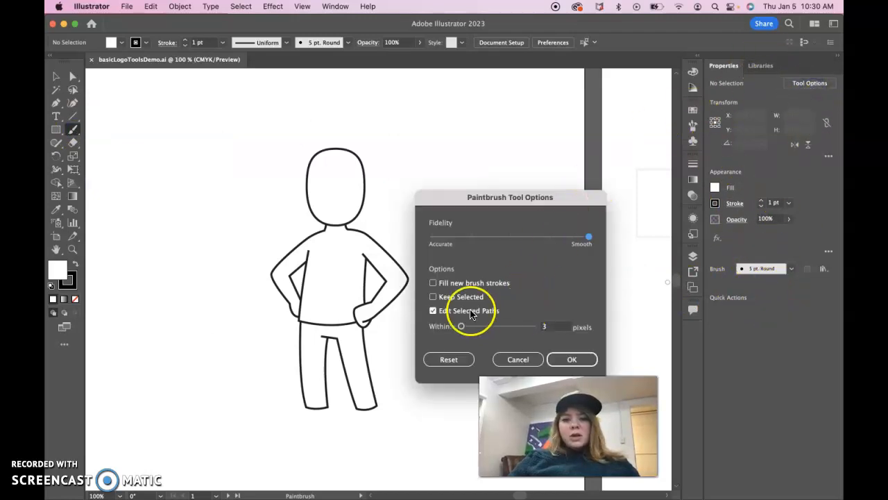
{"action": "left_click", "coordinate": [433, 297]}
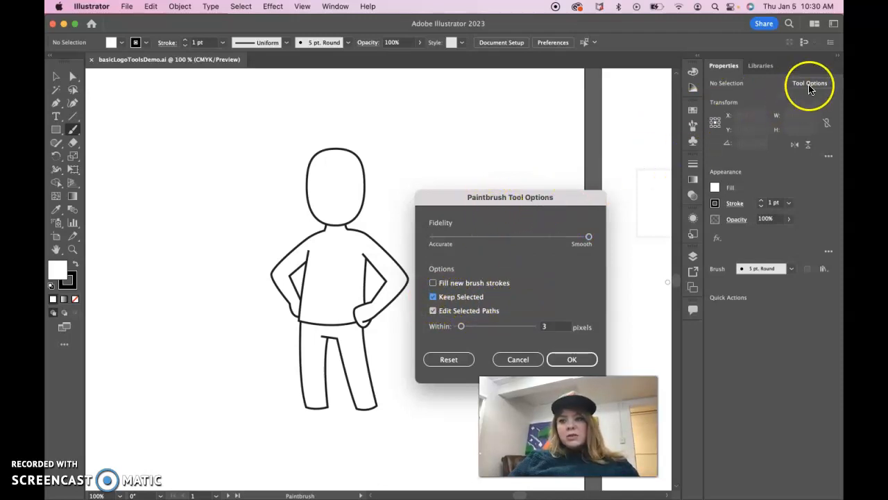
{"action": "left_click_drag", "start_coordinate": [588, 236], "coordinate": [563, 239]}
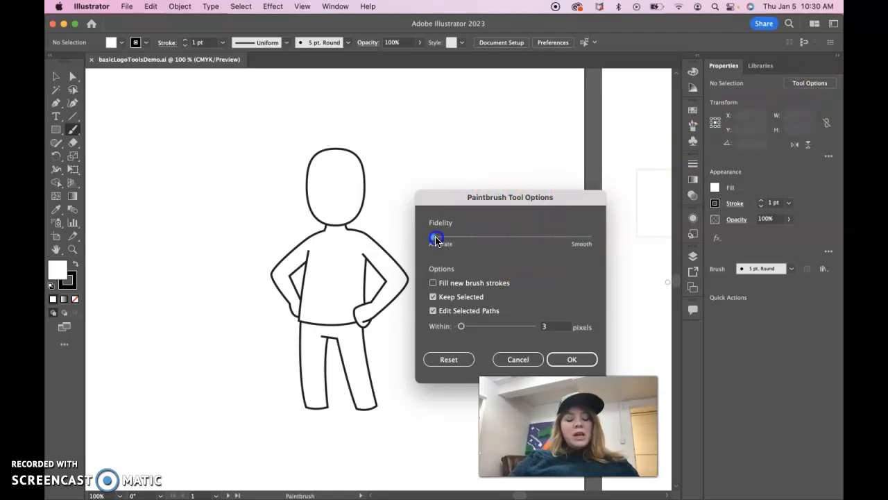
{"action": "left_click_drag", "start_coordinate": [436, 240], "coordinate": [552, 241]}
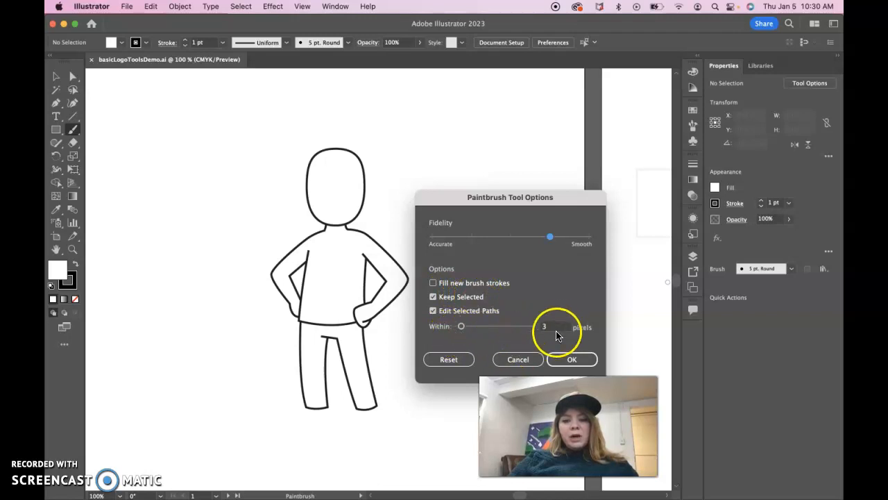
{"action": "left_click", "coordinate": [570, 360]}
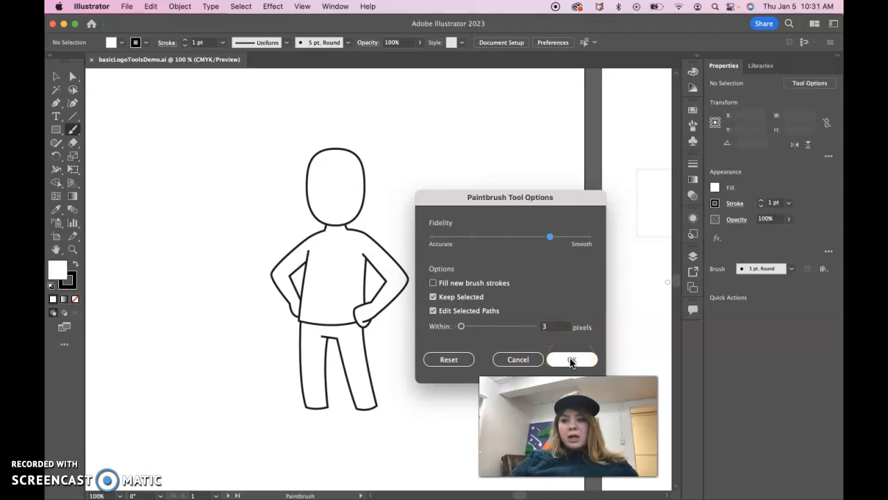
Set the Paintbrush fill to None and keep the black stroke
{"action": "left_click", "coordinate": [716, 189]}
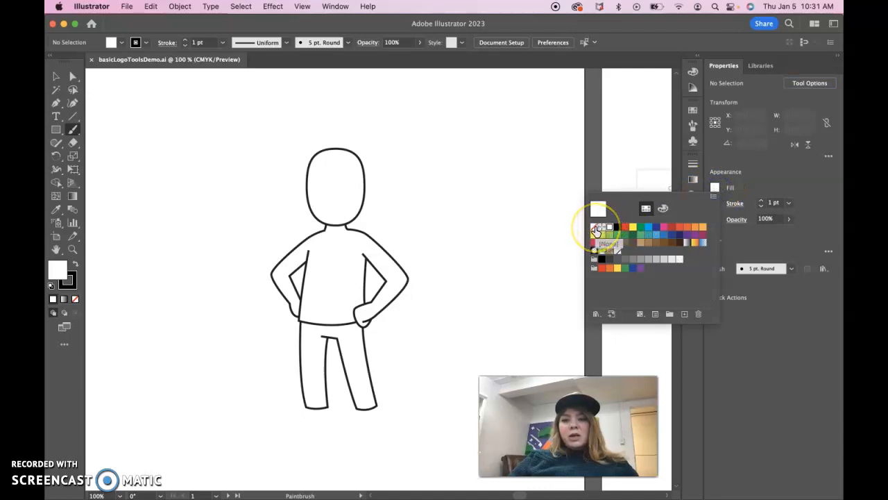
{"action": "left_click", "coordinate": [596, 231]}
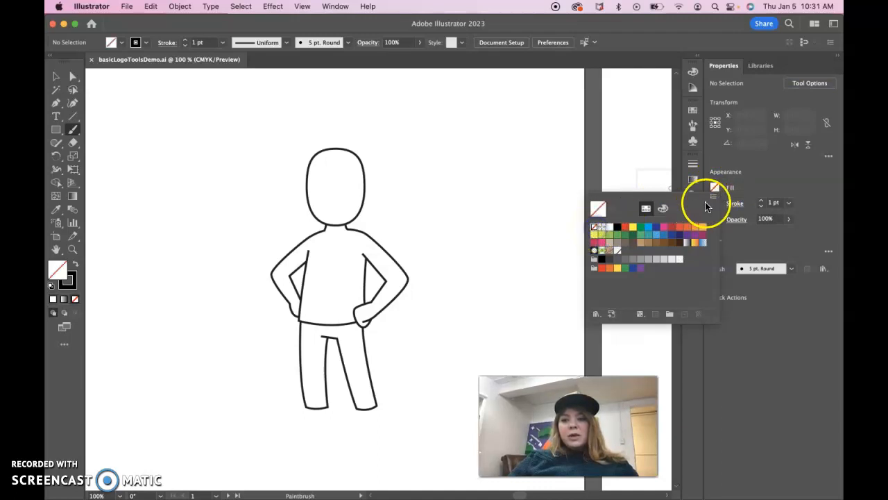
{"action": "left_click", "coordinate": [748, 185]}
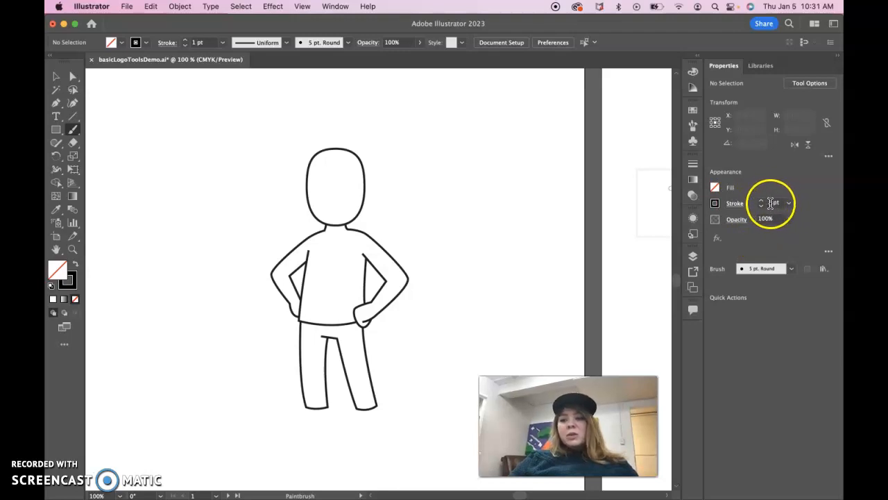
{"action": "left_click", "coordinate": [713, 207]}
{"action": "left_click", "coordinate": [713, 206]}
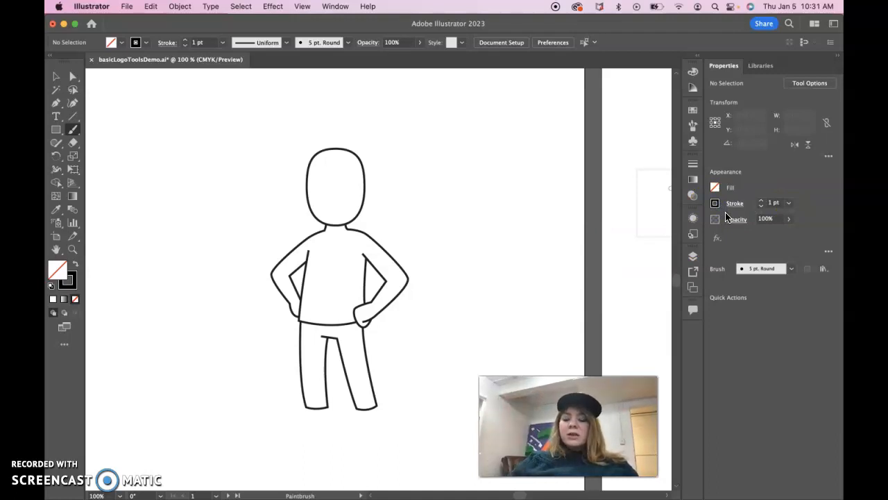
Choose the rough, charcoal-like black art brush for the Paintbrush
{"action": "left_click", "coordinate": [793, 270]}
{"action": "mouse_move", "coordinate": [790, 298]}
{"action": "left_mouse_down"}
{"action": "mouse_move", "coordinate": [792, 341]}
{"action": "mouse_move", "coordinate": [789, 315]}
{"action": "left_mouse_up"}
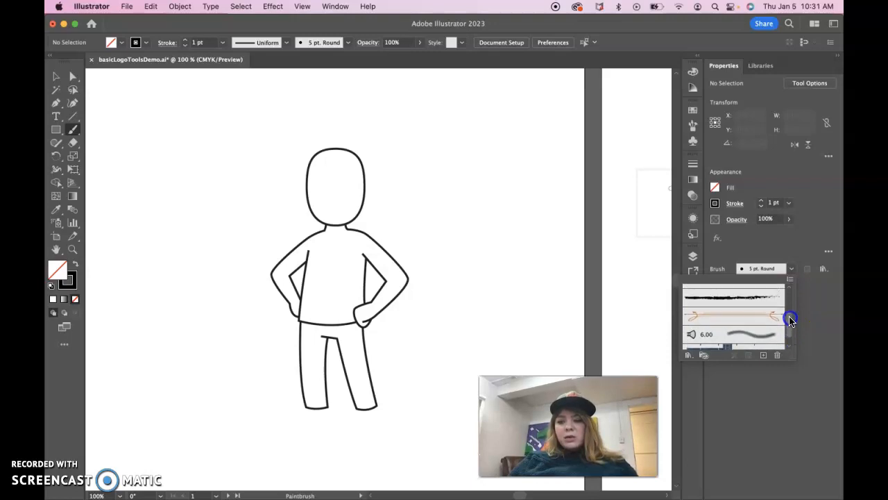
{"action": "left_click", "coordinate": [753, 303]}
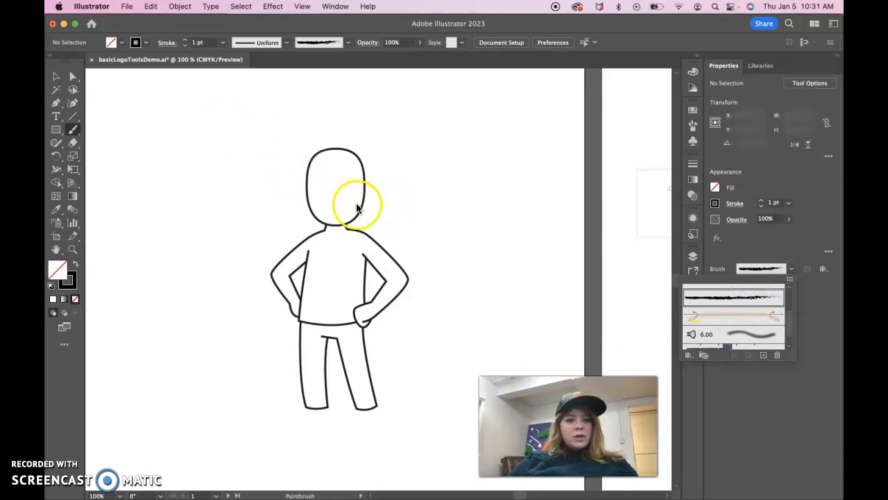
{"action": "left_click", "coordinate": [346, 156]}
Paint eight curved hair strands flowing outward from the top of the figure's head, four on each side
{"action": "left_click_drag", "start_coordinate": [357, 142], "coordinate": [342, 152]}
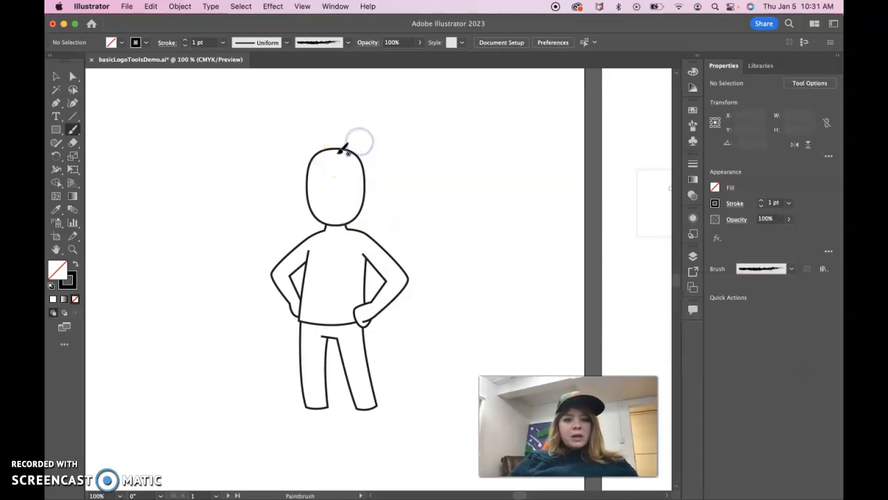
{"action": "left_click", "coordinate": [343, 137]}
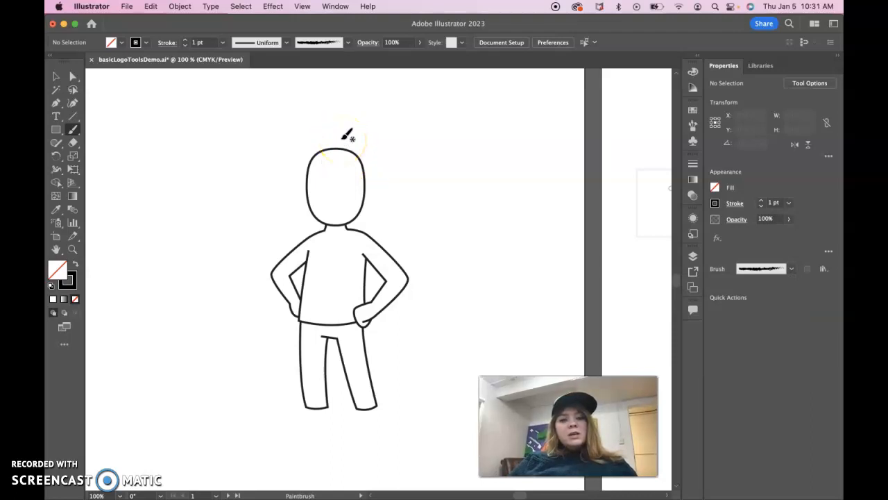
{"action": "left_click", "coordinate": [340, 152]}
{"action": "mouse_move", "coordinate": [341, 143]}
{"action": "left_mouse_down"}
{"action": "mouse_move", "coordinate": [363, 140]}
{"action": "mouse_move", "coordinate": [376, 158]}
{"action": "left_mouse_up"}
{"action": "left_click_drag", "start_coordinate": [393, 219], "coordinate": [401, 216]}
{"action": "mouse_move", "coordinate": [334, 148]}
{"action": "left_mouse_down"}
{"action": "mouse_move", "coordinate": [288, 145]}
{"action": "mouse_move", "coordinate": [282, 188]}
{"action": "mouse_move", "coordinate": [257, 215]}
{"action": "mouse_move", "coordinate": [335, 155]}
{"action": "left_mouse_up"}
{"action": "left_click_drag", "start_coordinate": [440, 139], "coordinate": [437, 152]}
{"action": "mouse_move", "coordinate": [331, 151]}
{"action": "left_mouse_down"}
{"action": "mouse_move", "coordinate": [264, 109]}
{"action": "mouse_move", "coordinate": [202, 197]}
{"action": "left_mouse_up"}
{"action": "mouse_move", "coordinate": [330, 168]}
{"action": "left_mouse_down"}
{"action": "mouse_move", "coordinate": [296, 179]}
{"action": "mouse_move", "coordinate": [272, 222]}
{"action": "left_mouse_up"}
{"action": "left_click_drag", "start_coordinate": [364, 168], "coordinate": [365, 169]}
{"action": "mouse_move", "coordinate": [368, 207]}
{"action": "left_mouse_down"}
{"action": "mouse_move", "coordinate": [389, 231]}
{"action": "mouse_move", "coordinate": [414, 234]}
{"action": "left_mouse_up"}
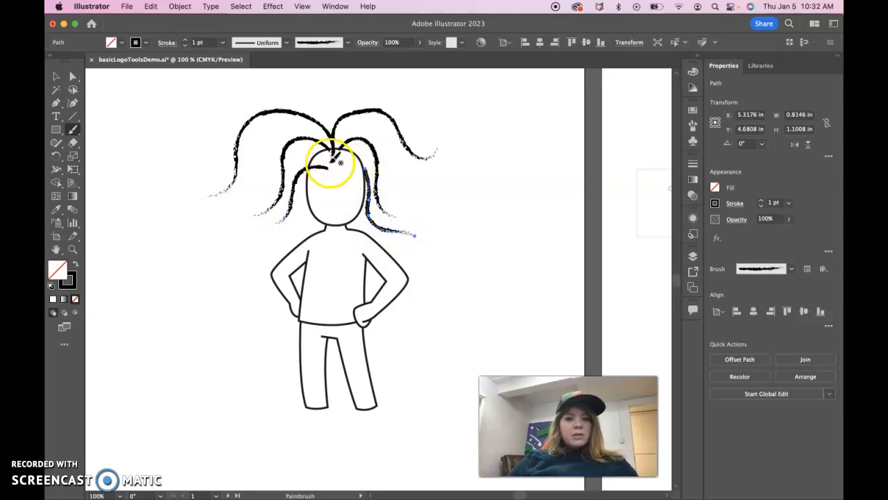
{"action": "mouse_move", "coordinate": [361, 158]}
{"action": "left_mouse_down"}
{"action": "mouse_move", "coordinate": [388, 184]}
{"action": "mouse_move", "coordinate": [439, 204]}
{"action": "left_mouse_up"}
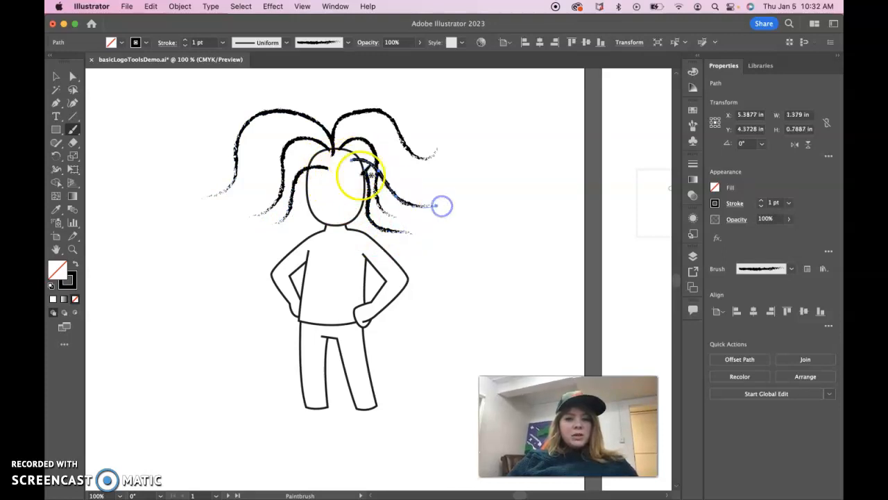
{"action": "mouse_move", "coordinate": [327, 160]}
{"action": "left_mouse_down"}
{"action": "mouse_move", "coordinate": [234, 178]}
{"action": "mouse_move", "coordinate": [208, 195]}
{"action": "left_mouse_up"}
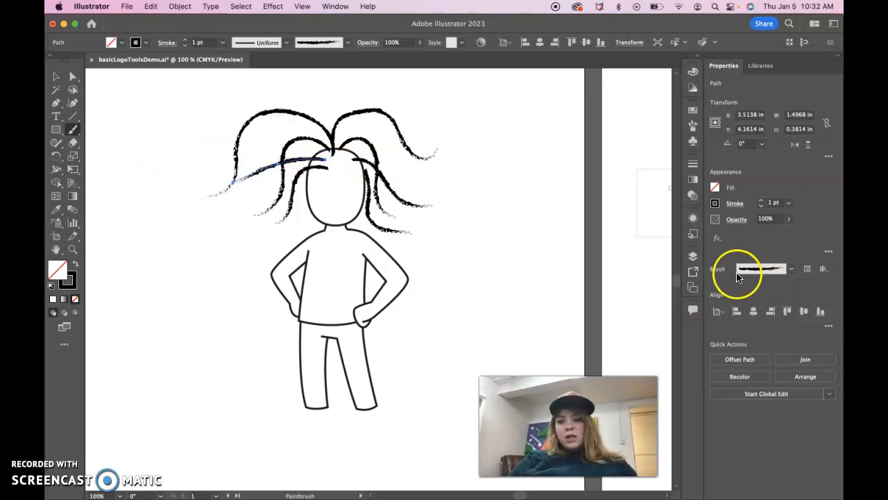
{"action": "left_click", "coordinate": [792, 270]}
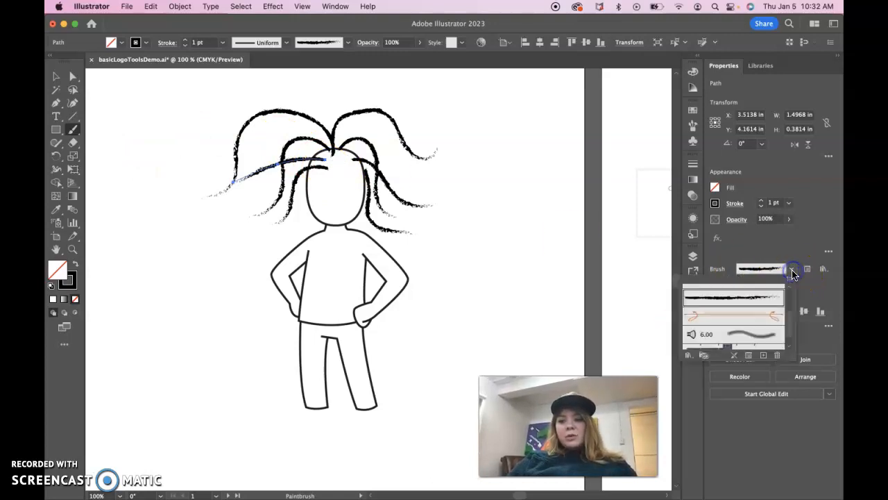
{"action": "left_click", "coordinate": [689, 357]}
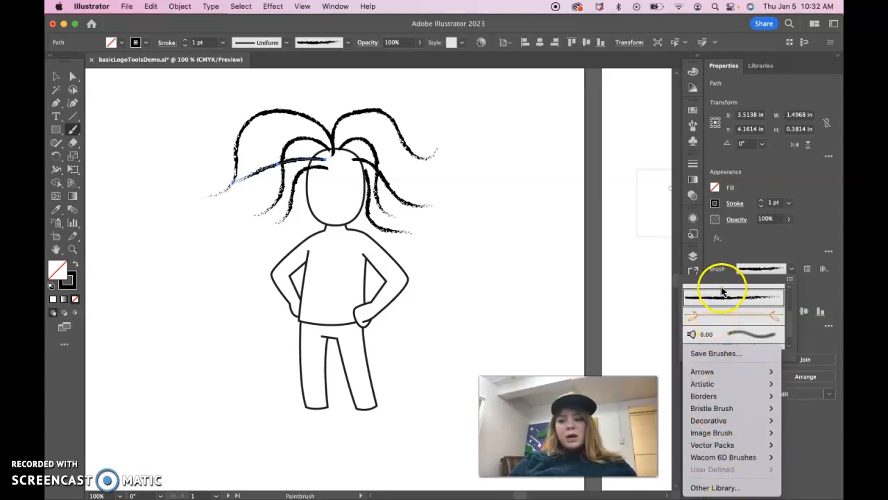
{"action": "left_click", "coordinate": [796, 263]}
{"action": "left_click", "coordinate": [796, 269]}
Recolor the strokes of all eight hair strands to dark red AA0F3B
{"action": "left_click", "coordinate": [73, 76]}
{"action": "left_click", "coordinate": [278, 118]}
{"action": "left_click", "coordinate": [293, 157]}
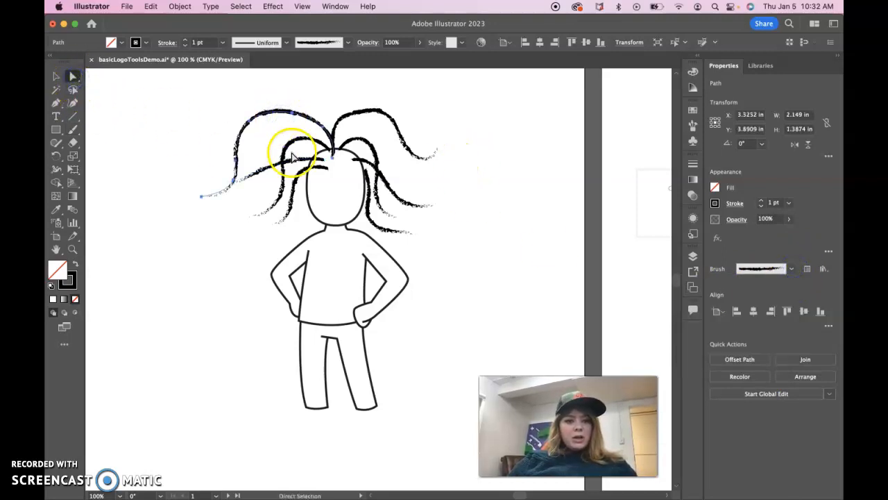
{"action": "left_click", "coordinate": [297, 159]}
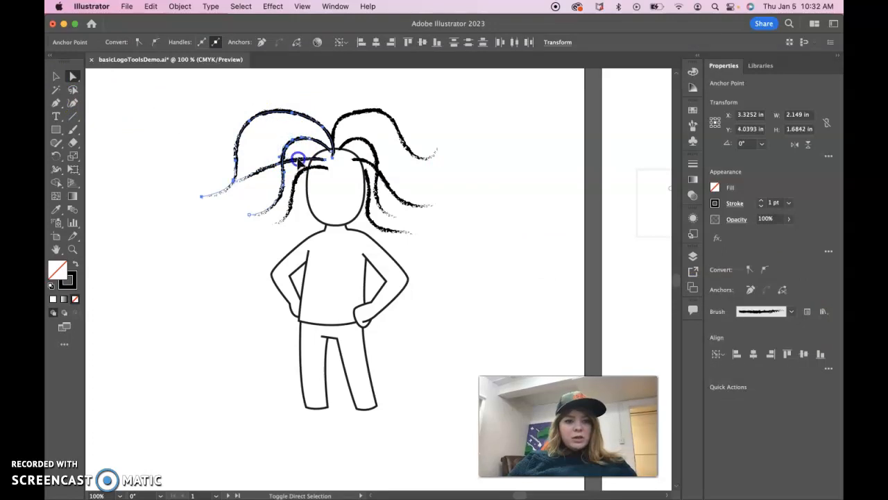
{"action": "left_click", "coordinate": [299, 174], "text": "shift"}
{"action": "left_click", "coordinate": [368, 189], "text": "shift"}
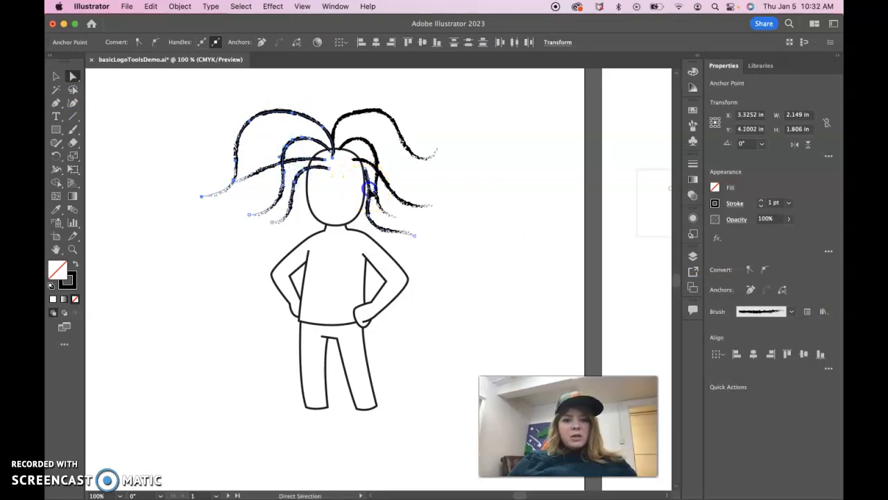
{"action": "left_click", "coordinate": [359, 114], "text": "shift"}
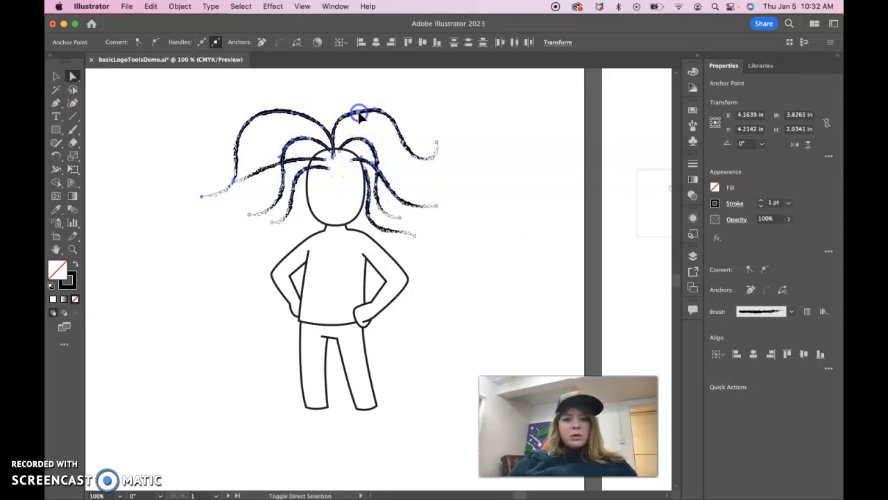
{"action": "left_click", "coordinate": [715, 205]}
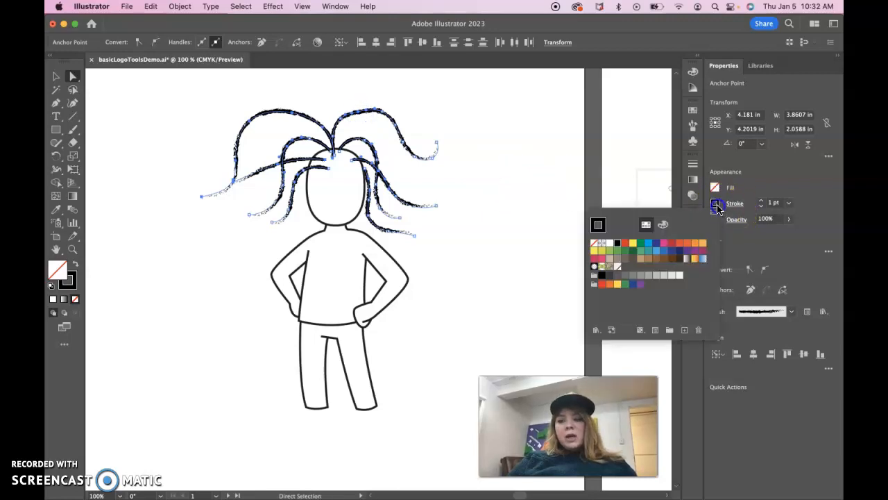
{"action": "left_click", "coordinate": [75, 285]}
{"action": "double_click", "coordinate": [74, 285]}
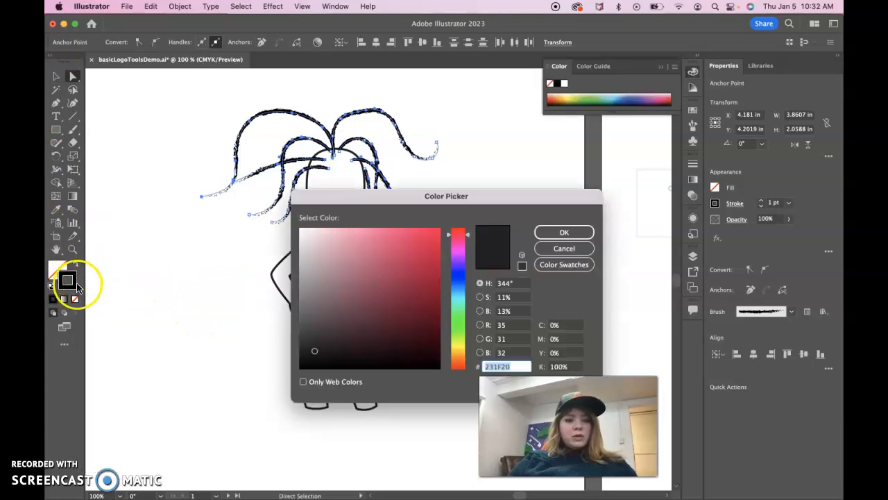
{"action": "left_click", "coordinate": [427, 274]}
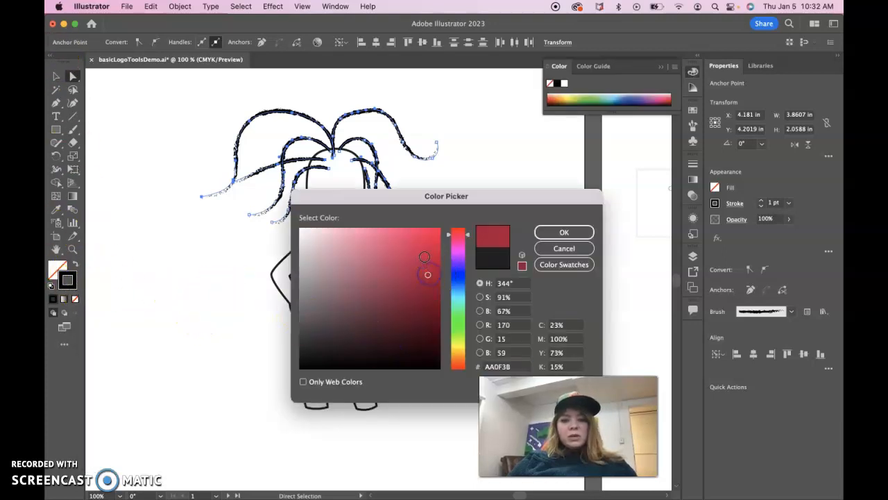
{"action": "left_click", "coordinate": [564, 231]}
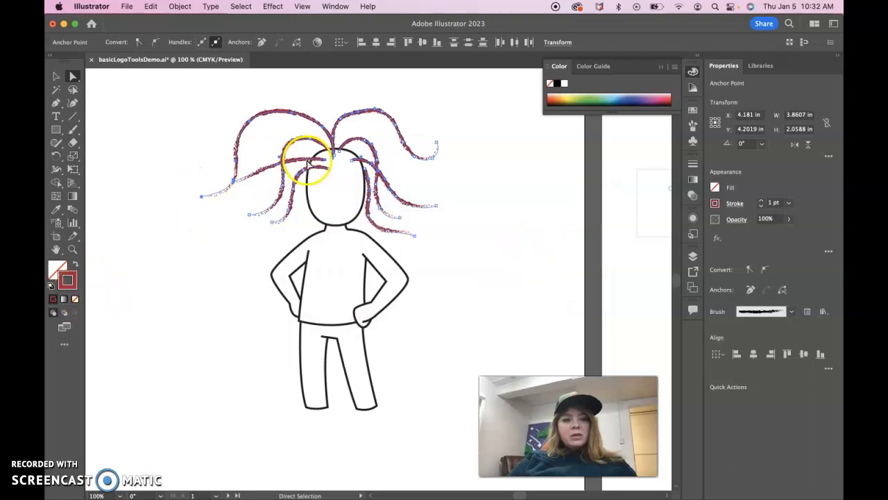
Group all the hair strands, and select the hair once to check that it behaves as one object
{"action": "left_click", "coordinate": [56, 76]}
{"action": "left_click", "coordinate": [157, 143]}
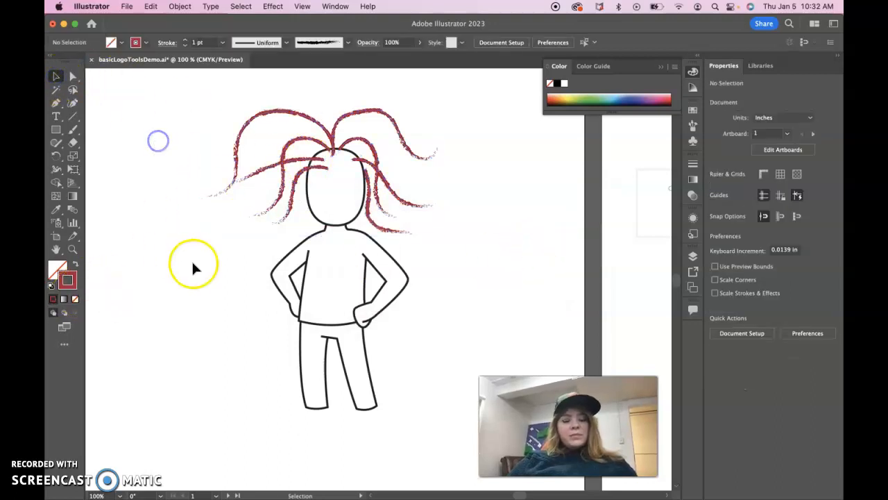
{"action": "left_click", "coordinate": [307, 167]}
{"action": "left_click", "coordinate": [307, 160], "text": "shift"}
{"action": "left_click", "coordinate": [307, 140], "text": "shift"}
{"action": "left_click", "coordinate": [316, 125], "text": "shift"}
{"action": "left_click", "coordinate": [352, 114], "text": "shift"}
{"action": "left_click", "coordinate": [366, 143], "text": "shift"}
{"action": "left_click", "coordinate": [371, 182], "text": "shift"}
{"action": "left_click", "coordinate": [807, 404]}
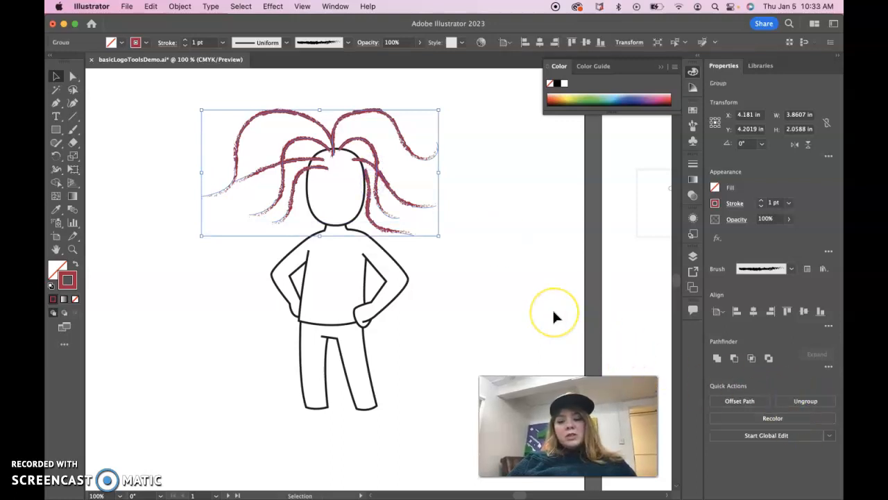
{"action": "left_click", "coordinate": [504, 309]}
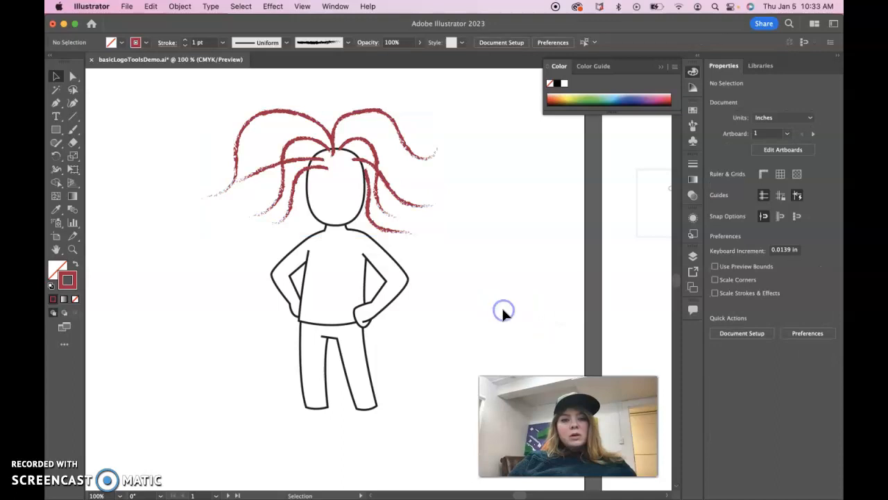
{"action": "scroll", "coordinate": [501, 306], "scroll_direction": "down", "scroll_amount": 1}
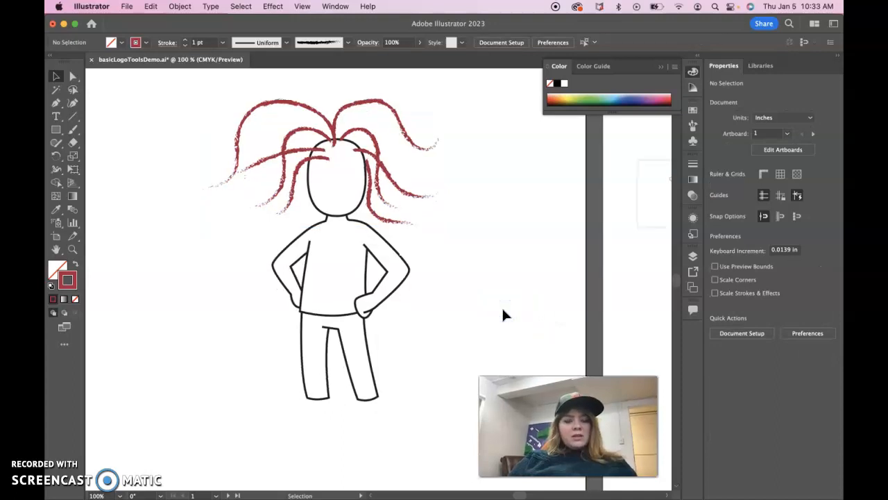
{"action": "left_click", "coordinate": [420, 201]}
{"action": "left_click", "coordinate": [417, 198]}
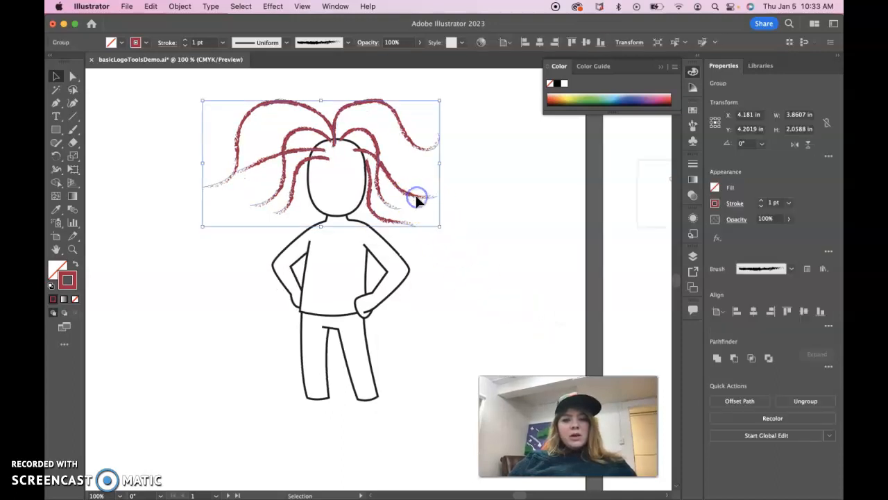
{"action": "left_click", "coordinate": [473, 244]}
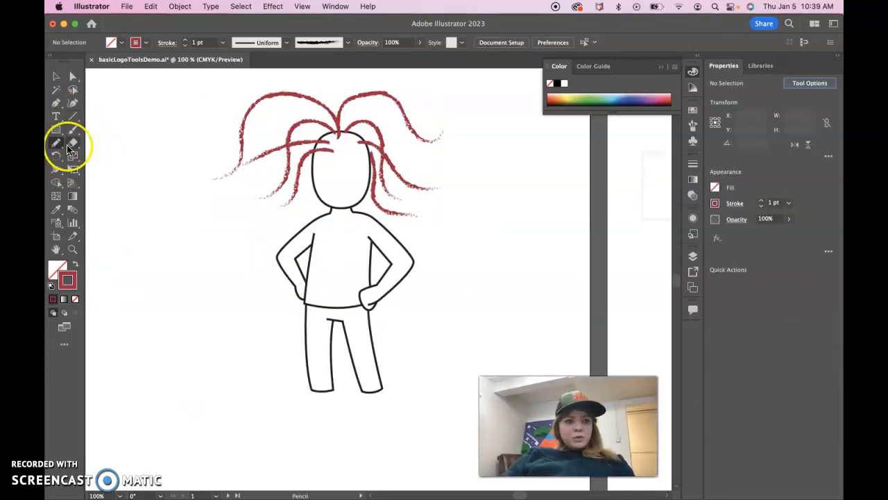
Configure the Pencil tool with closing of paths by nearby ends turned off and Edit selected paths kept on within 6 pixels
{"action": "left_click", "coordinate": [56, 146]}
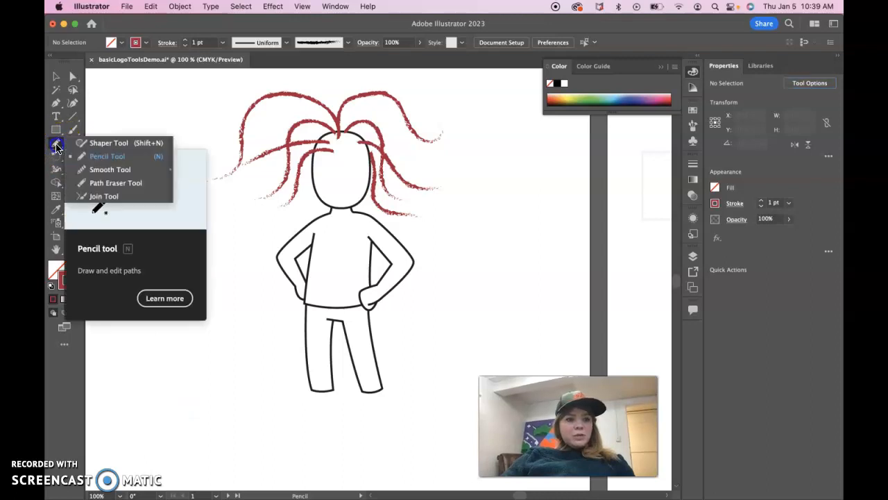
{"action": "left_click", "coordinate": [91, 162]}
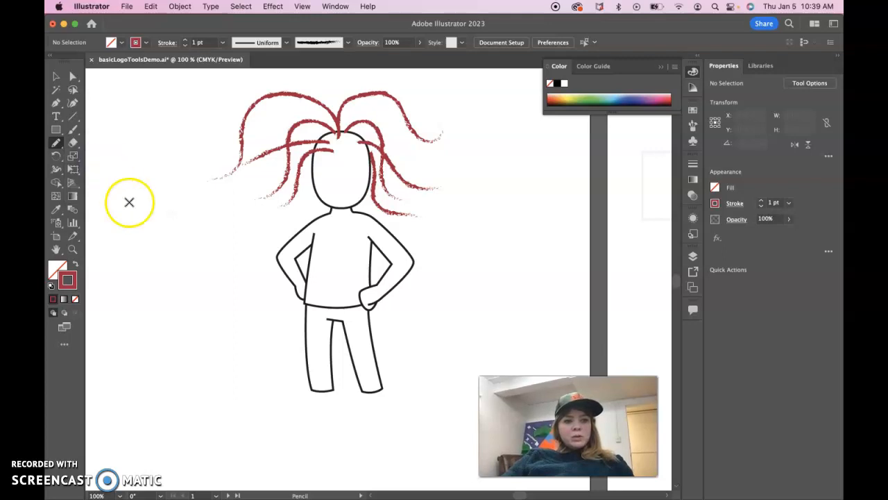
{"action": "double_click", "coordinate": [56, 143]}
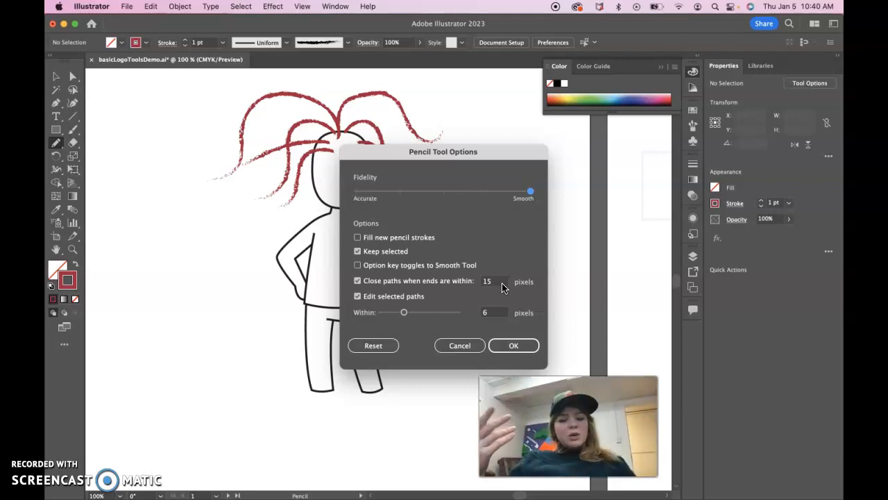
{"action": "left_click", "coordinate": [349, 277]}
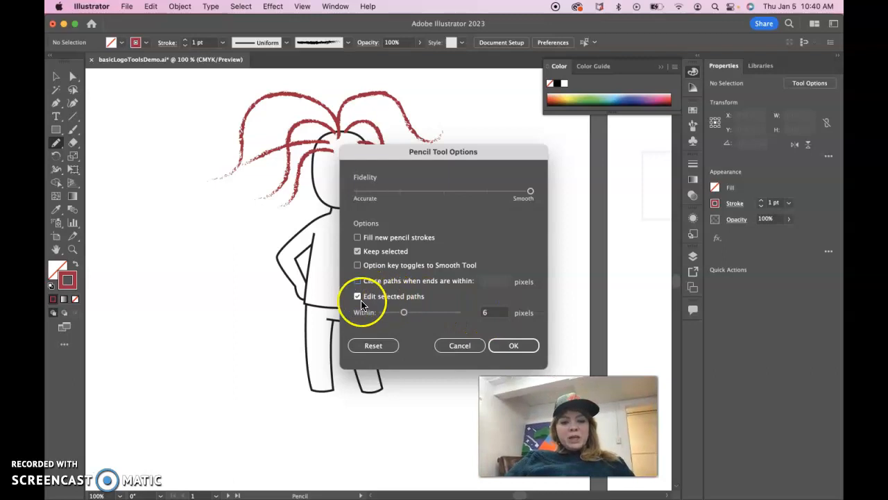
{"action": "left_click", "coordinate": [509, 351]}
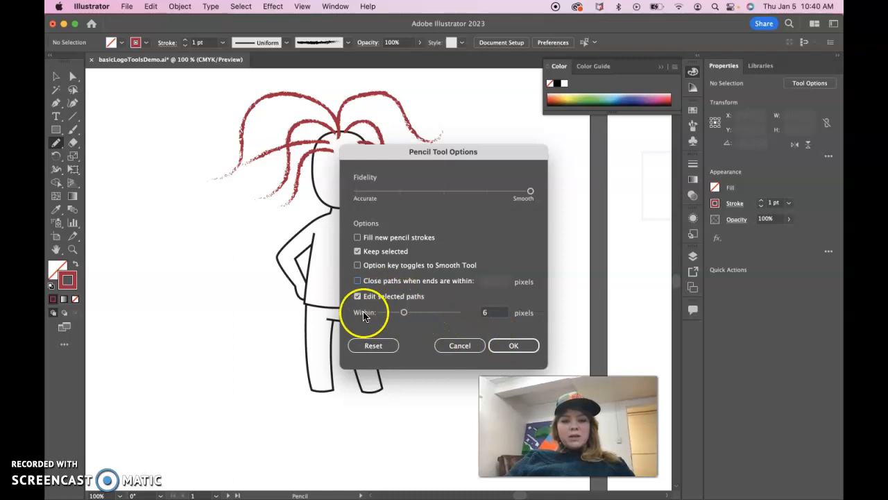
{"action": "left_click", "coordinate": [488, 313]}
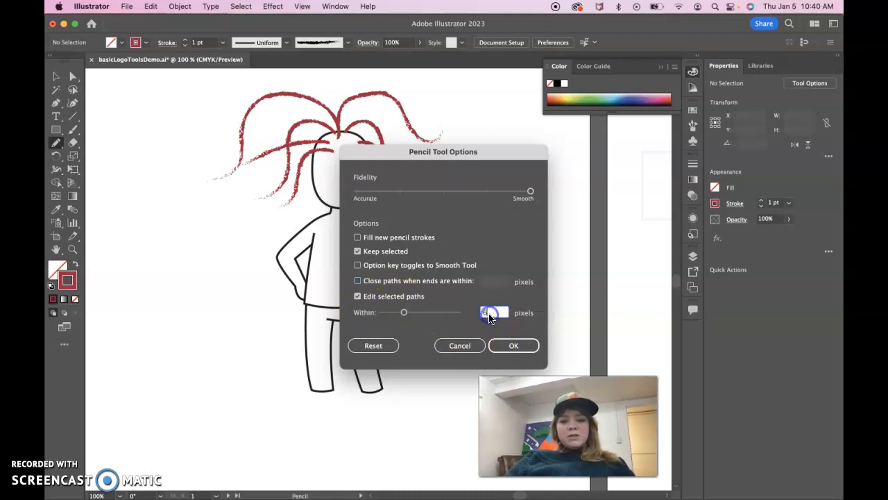
{"action": "left_click", "coordinate": [513, 347]}
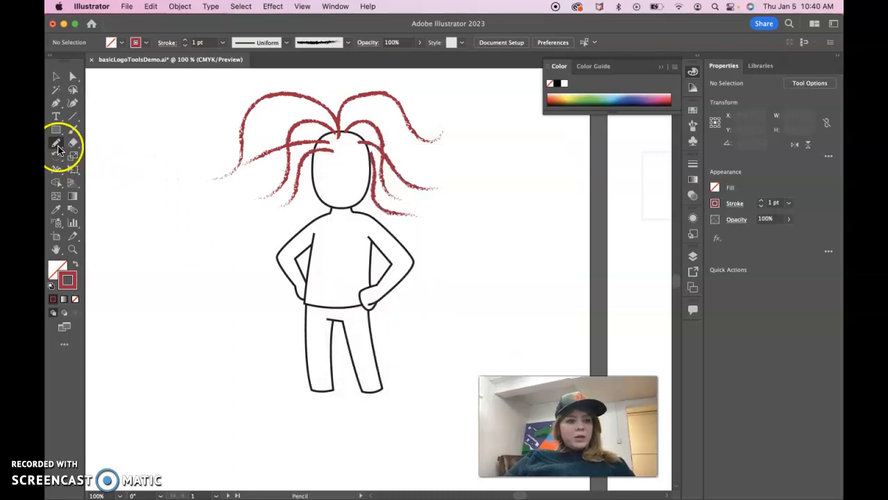
Draw a curved neckline about 0.49 in wide and 0.13 in deep at the base of the neck with the Pencil tool
{"action": "left_click", "coordinate": [327, 215]}
{"action": "left_click_drag", "start_coordinate": [357, 214], "coordinate": [353, 211]}
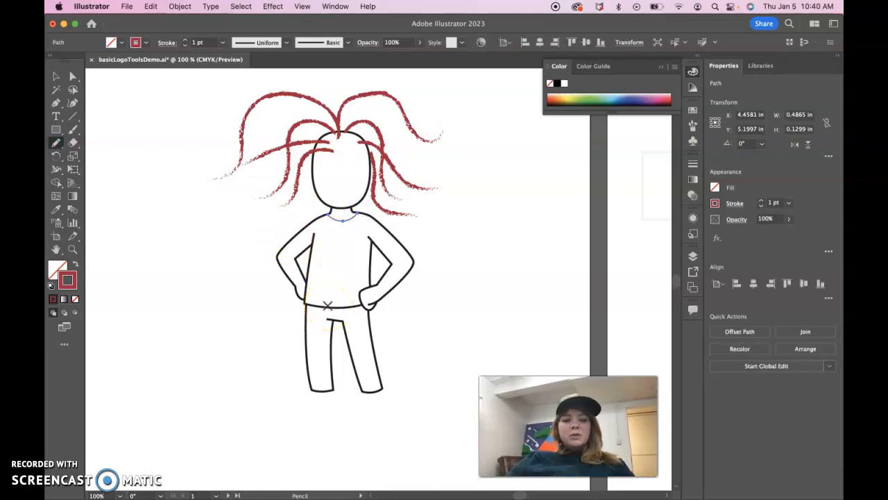
Try to draw a line from the middle of the neckline down to the shirt hem, and undo it
{"action": "left_click", "coordinate": [343, 222]}
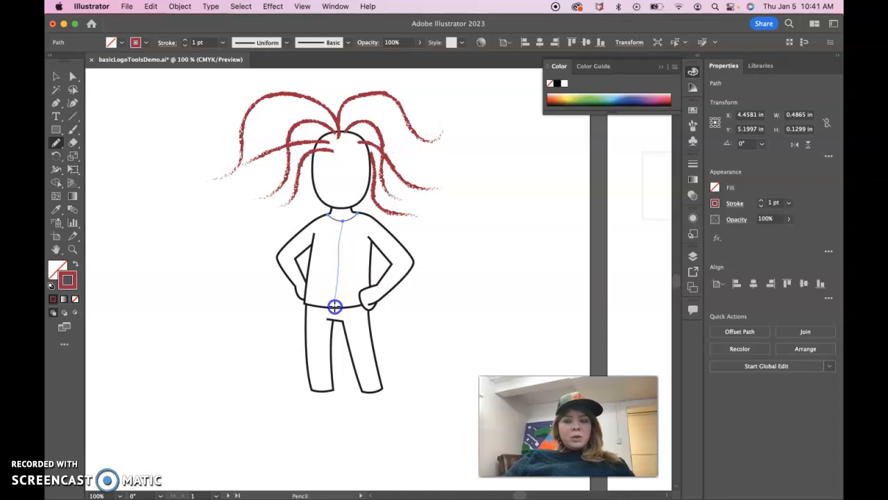
{"action": "left_click_drag", "start_coordinate": [335, 307], "coordinate": [335, 306]}
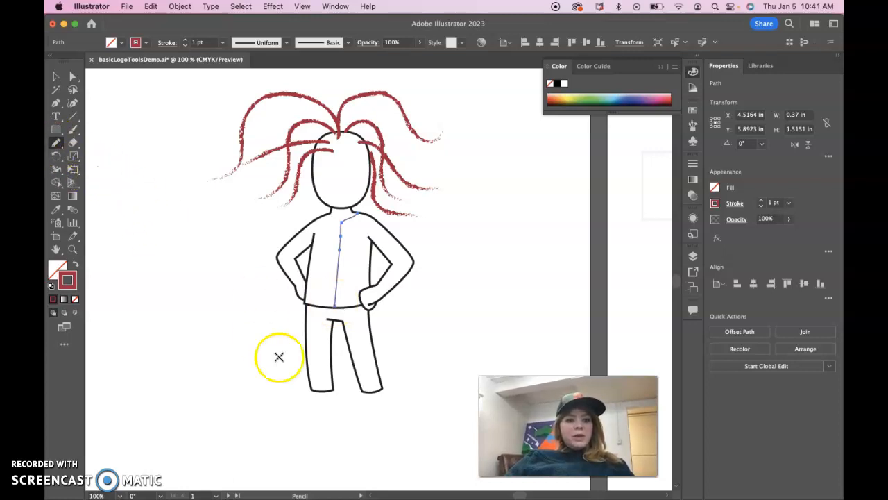
{"action": "key", "text": "super+z"}
Turn off Edit selected paths for the Pencil tool
{"action": "double_click", "coordinate": [61, 142]}
{"action": "left_click", "coordinate": [356, 296]}
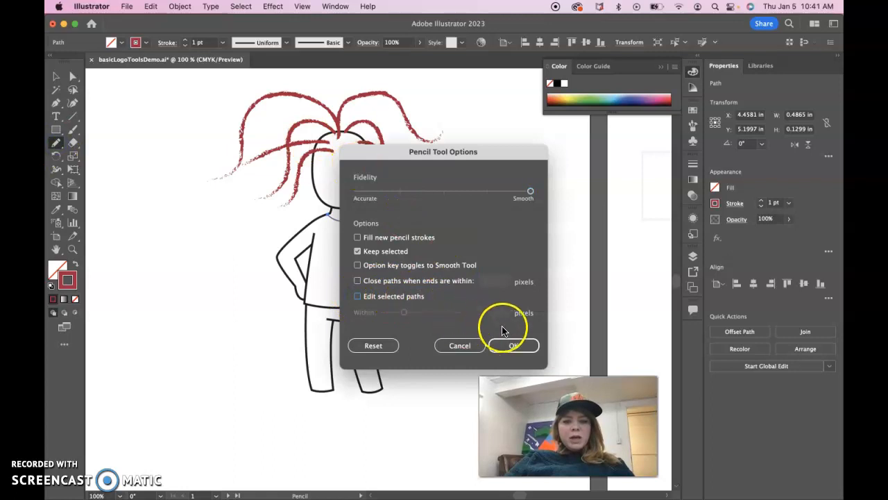
{"action": "left_click", "coordinate": [513, 343]}
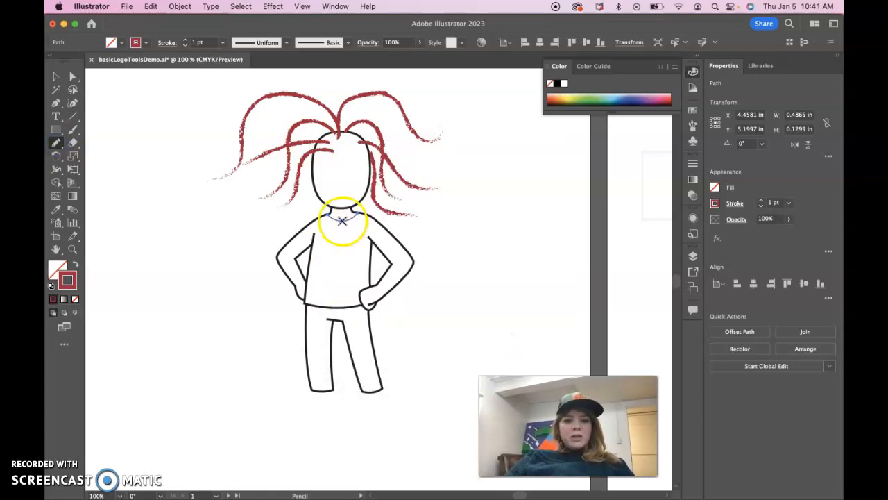
Draw a straight vertical line about 1.4 in long from the middle of the neckline to the shirt hem, and deselect it
{"action": "mouse_move", "coordinate": [341, 220]}
{"action": "left_mouse_down"}
{"action": "mouse_move", "coordinate": [336, 310]}
{"action": "mouse_move", "coordinate": [341, 221]}
{"action": "mouse_move", "coordinate": [341, 238]}
{"action": "left_mouse_up"}
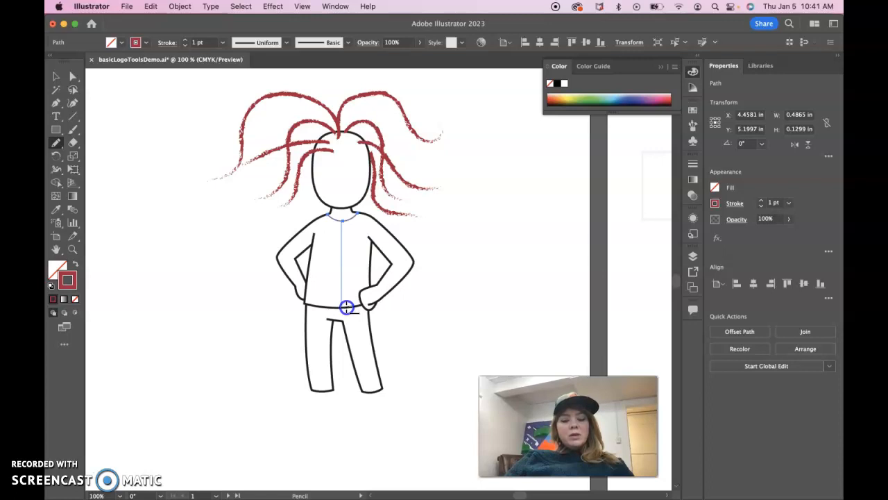
{"action": "left_click_drag", "start_coordinate": [346, 307], "coordinate": [346, 307]}
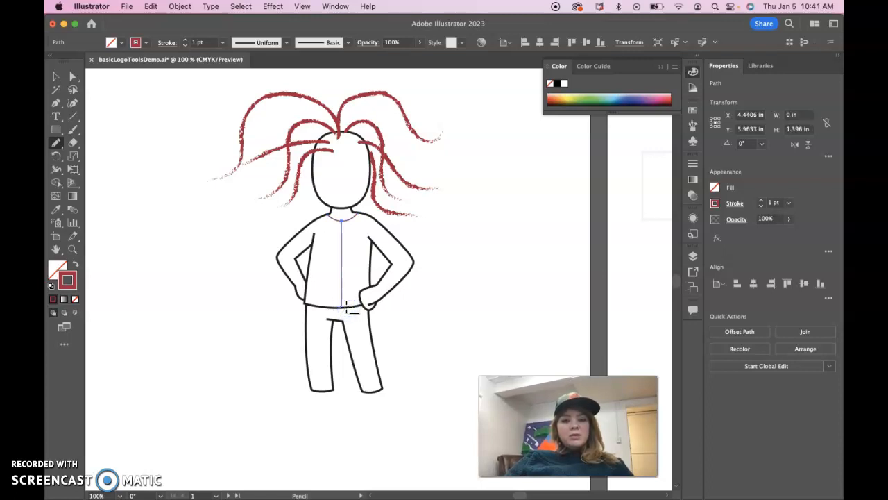
{"action": "left_click", "coordinate": [58, 78]}
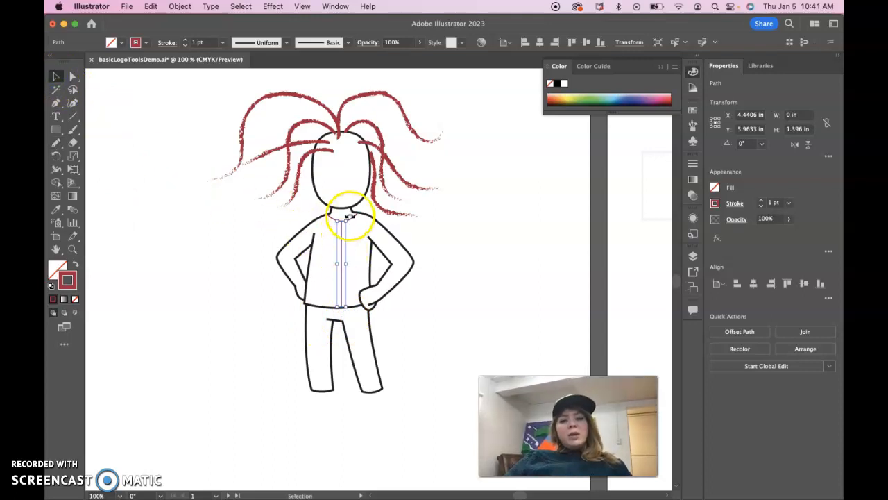
{"action": "left_click", "coordinate": [165, 201]}
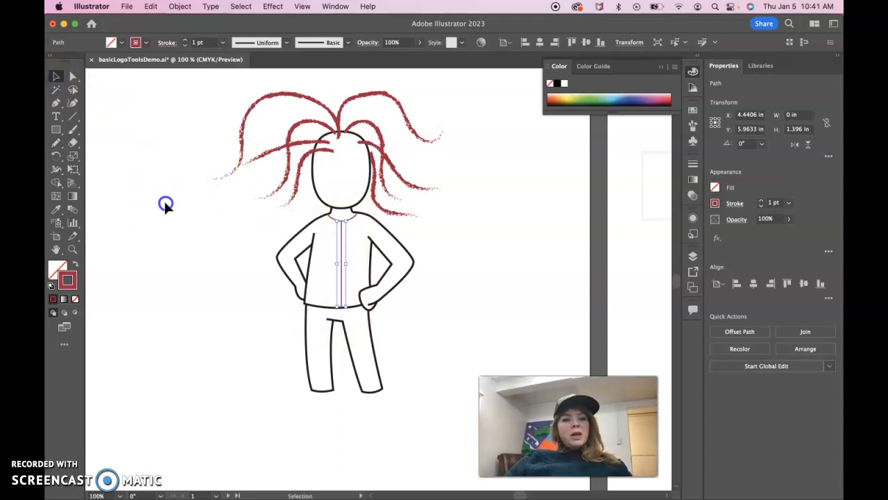
Group the curved neckline with the shirt's vertical center line
{"action": "left_click", "coordinate": [340, 226]}
{"action": "left_click", "coordinate": [349, 216]}
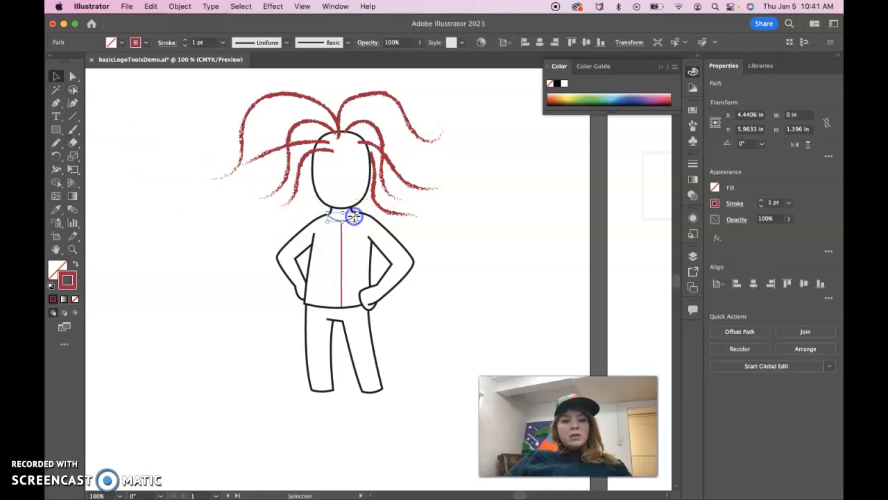
{"action": "left_click", "coordinate": [341, 243]}
{"action": "left_click", "coordinate": [349, 214], "text": "shift"}
{"action": "left_click", "coordinate": [801, 372]}
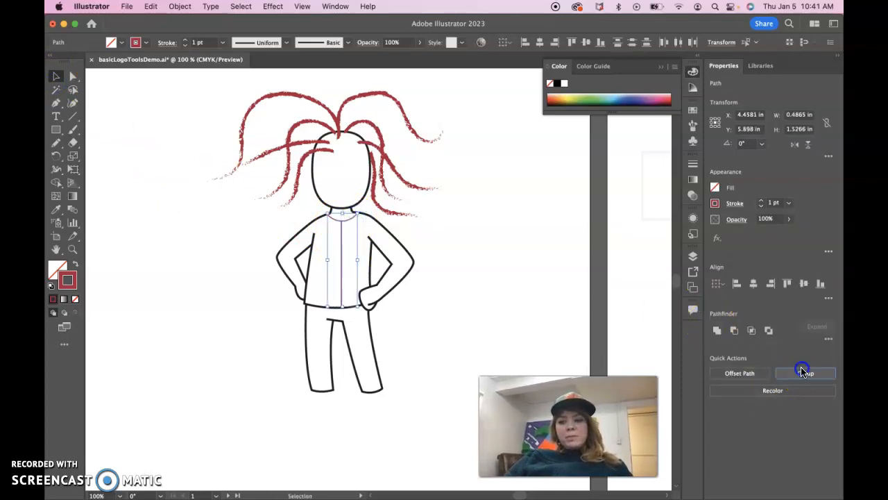
{"action": "left_click", "coordinate": [546, 327]}
{"action": "left_click", "coordinate": [343, 241]}
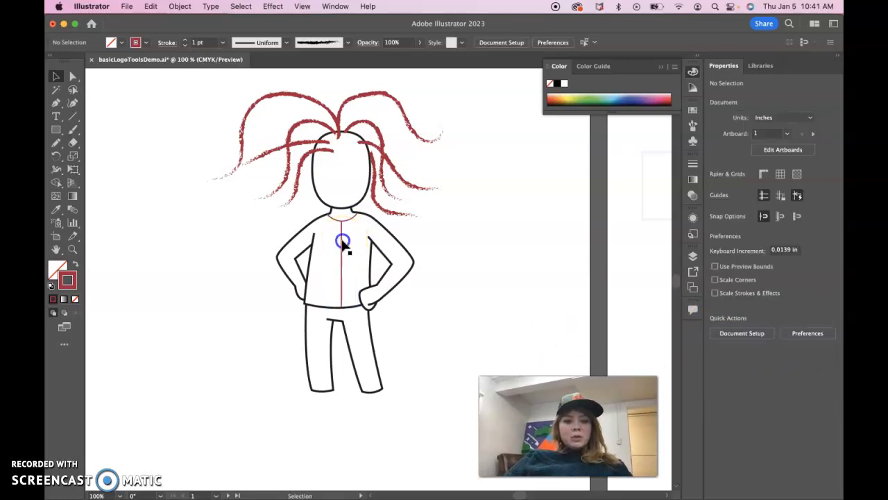
Try to move the grouped neckline and center line off the shirt into blank space, and undo the move
{"action": "left_click_drag", "start_coordinate": [341, 240], "coordinate": [501, 255]}
{"action": "key", "text": "super+z"}
{"action": "left_click", "coordinate": [501, 256]}
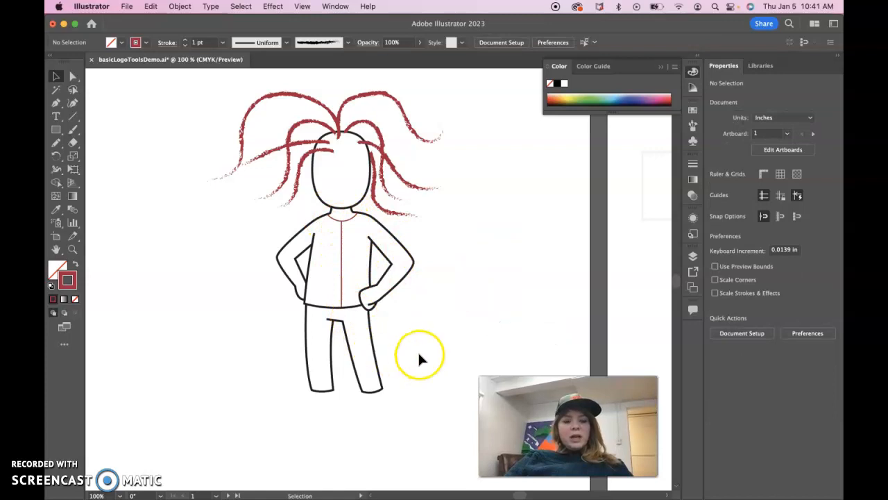
Set the Pencil tool's fidelity to the Accurate end of its range
{"action": "scroll", "coordinate": [420, 356], "scroll_direction": "right", "scroll_amount": 3}
{"action": "scroll", "coordinate": [420, 356], "scroll_direction": "down", "scroll_amount": 1}
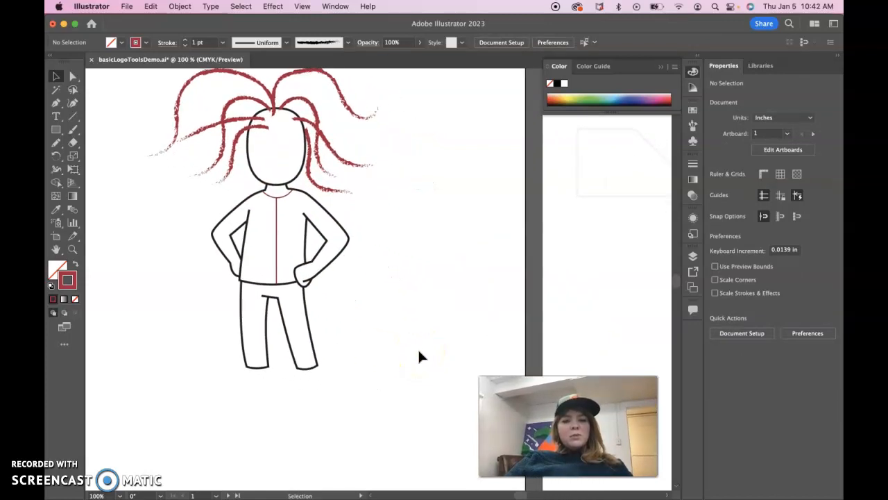
{"action": "double_click", "coordinate": [57, 145]}
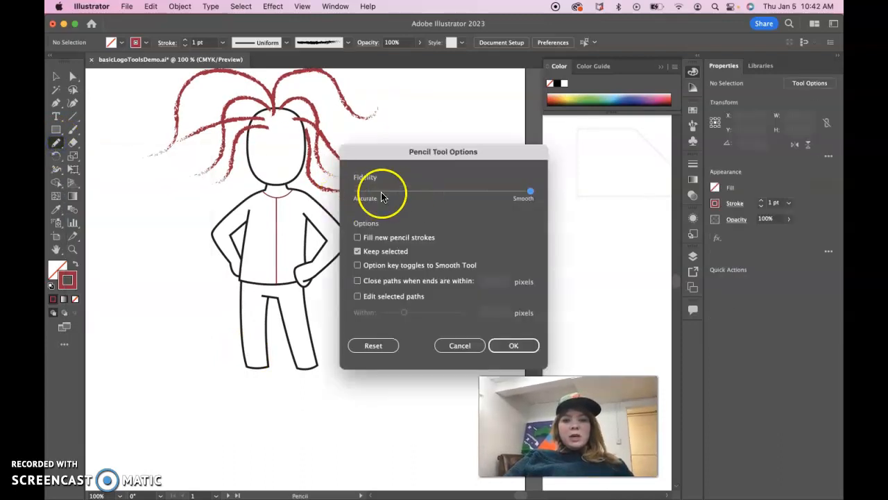
{"action": "left_click", "coordinate": [356, 195]}
{"action": "left_click", "coordinate": [513, 345]}
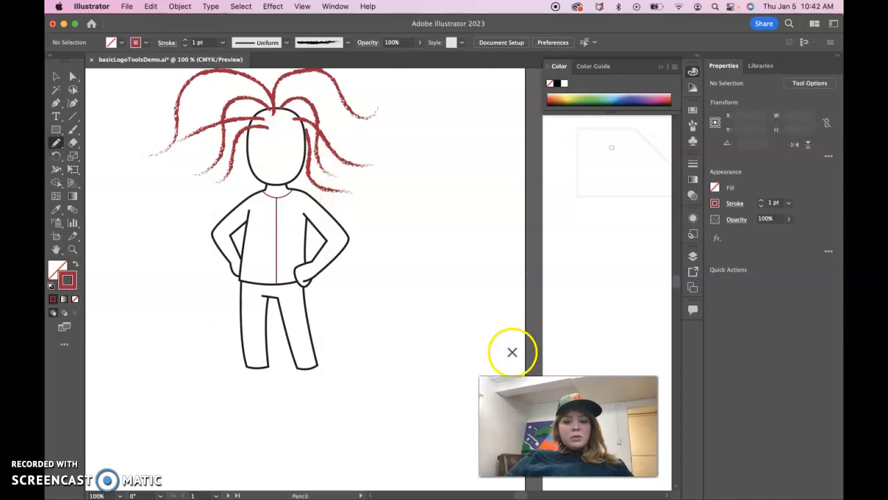
Draw a rounded shoe outline about 1.1 in wide and 0.65 in high at the hem of each pant leg
{"action": "mouse_move", "coordinate": [319, 364]}
{"action": "left_mouse_down"}
{"action": "mouse_move", "coordinate": [361, 362]}
{"action": "mouse_move", "coordinate": [361, 388]}
{"action": "mouse_move", "coordinate": [324, 401]}
{"action": "mouse_move", "coordinate": [307, 367]}
{"action": "left_mouse_up"}
{"action": "mouse_move", "coordinate": [268, 366]}
{"action": "left_mouse_down"}
{"action": "mouse_move", "coordinate": [217, 368]}
{"action": "mouse_move", "coordinate": [209, 390]}
{"action": "mouse_move", "coordinate": [227, 404]}
{"action": "mouse_move", "coordinate": [259, 395]}
{"action": "mouse_move", "coordinate": [261, 366]}
{"action": "left_mouse_up"}
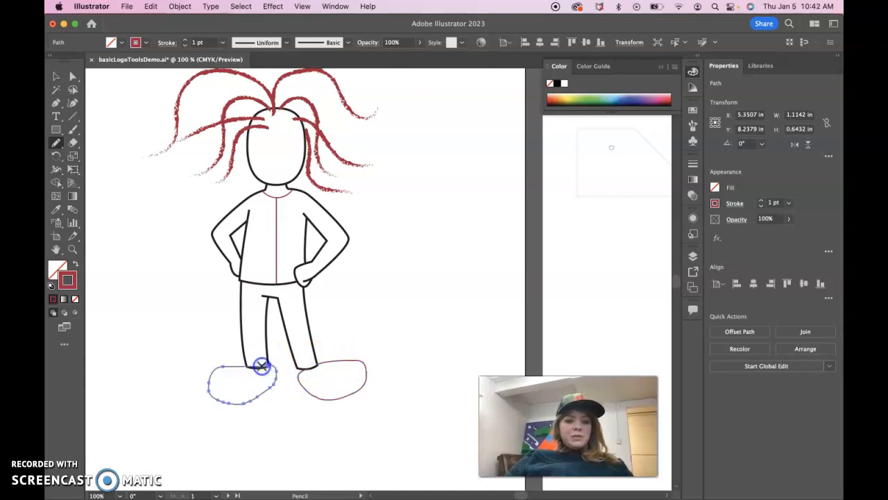
Delete the shoe outline under the figure's left-hand leg
{"action": "left_click", "coordinate": [57, 82]}
{"action": "left_click", "coordinate": [282, 393]}
{"action": "scroll", "coordinate": [282, 392], "scroll_direction": "up", "scroll_amount": 6}
{"action": "left_click", "coordinate": [565, 221]}
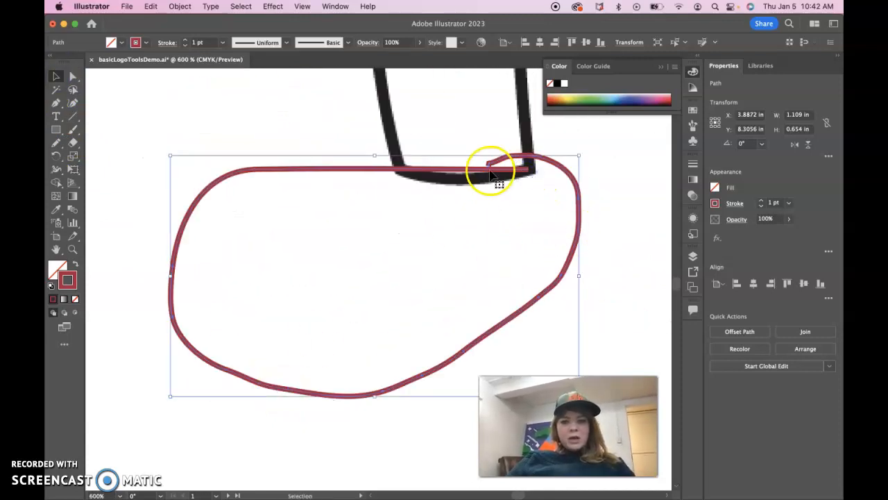
{"action": "key", "text": "Delete"}
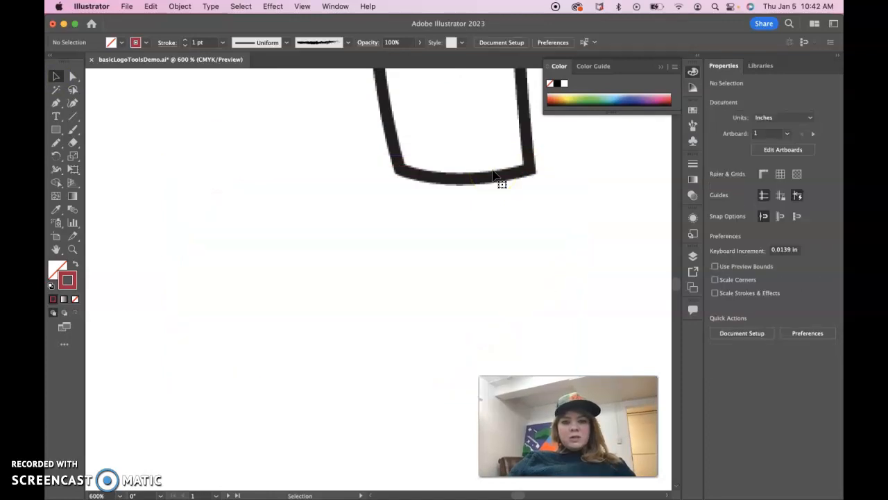
Make the Pencil tool close paths when ends are within 15 pixels, and draw a replacement shoe about 0.65 by 0.43 in under the left-hand leg
{"action": "double_click", "coordinate": [56, 142]}
{"action": "left_click", "coordinate": [358, 279]}
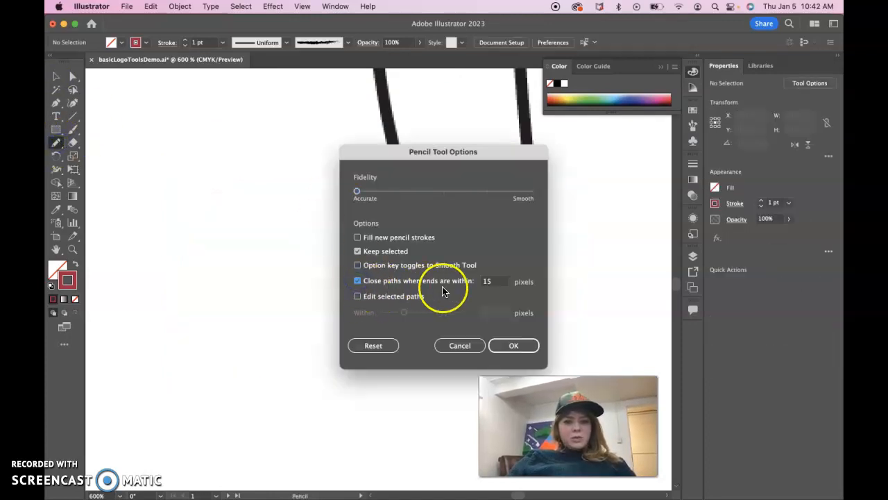
{"action": "left_click", "coordinate": [515, 346]}
{"action": "mouse_move", "coordinate": [513, 185]}
{"action": "left_mouse_down"}
{"action": "mouse_move", "coordinate": [381, 177]}
{"action": "mouse_move", "coordinate": [333, 223]}
{"action": "mouse_move", "coordinate": [395, 325]}
{"action": "mouse_move", "coordinate": [521, 319]}
{"action": "mouse_move", "coordinate": [570, 240]}
{"action": "mouse_move", "coordinate": [531, 175]}
{"action": "left_mouse_up"}
Try to move the closed shoe away from the leg, and undo the move
{"action": "left_click", "coordinate": [56, 76]}
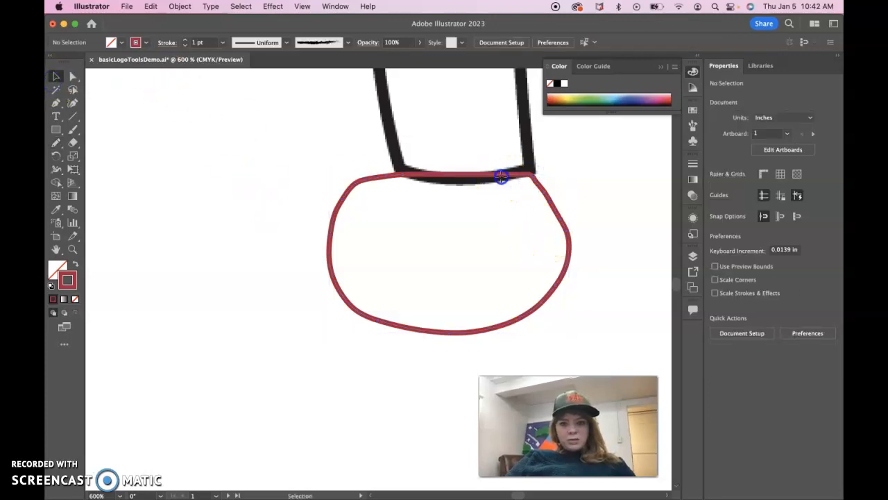
{"action": "left_click_drag", "start_coordinate": [500, 178], "coordinate": [351, 197]}
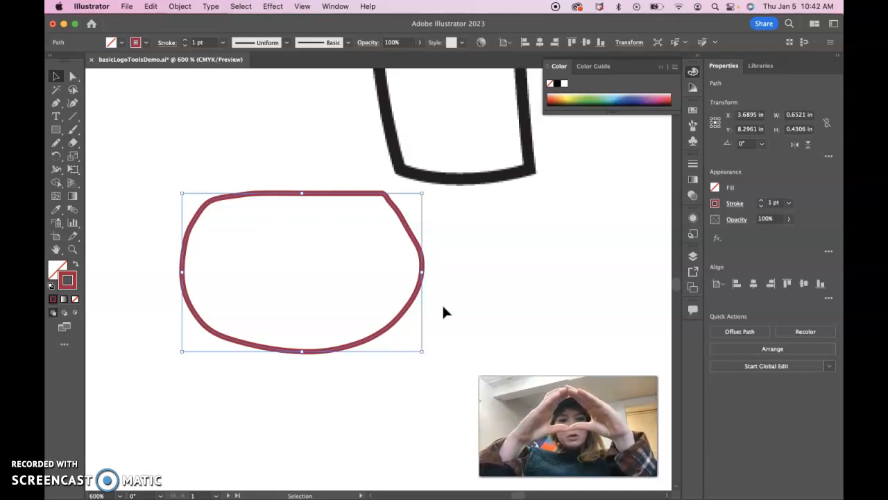
{"action": "key", "text": "super+z"}
{"action": "left_click", "coordinate": [495, 238]}
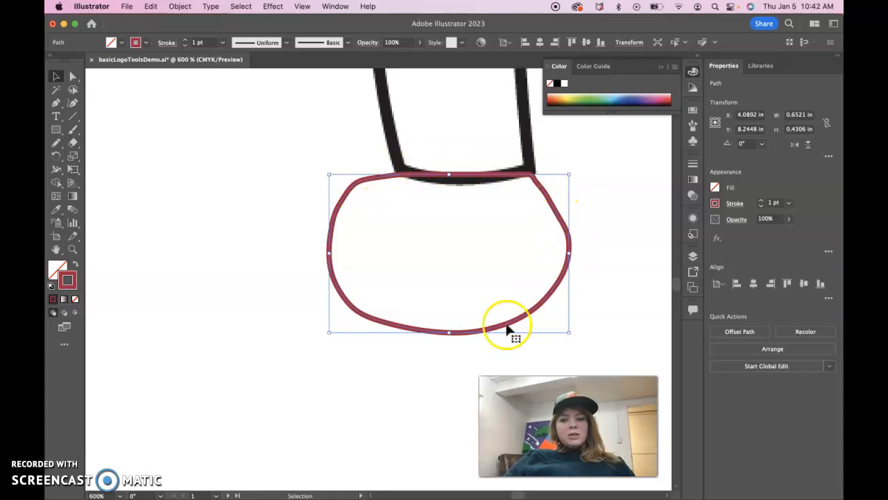
Examine up close whether the ends of the wider shoe's outline meet, and return to the whole artboard
{"action": "key", "text": "super+minus"}
{"action": "key", "text": "super+minus"}
{"action": "key", "text": "super+minus"}
{"action": "key", "text": "super+minus"}
{"action": "key", "text": "a"}
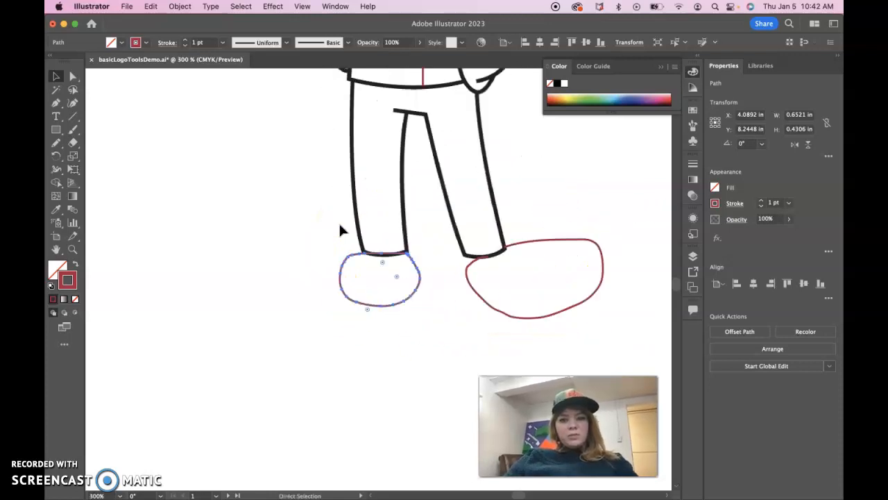
{"action": "key", "text": "super+minus"}
{"action": "key", "text": "super+minus"}
{"action": "key", "text": "v"}
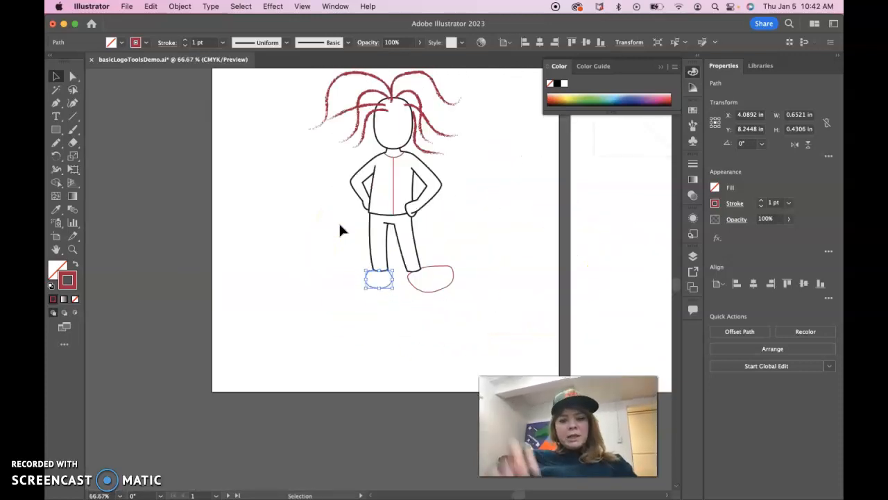
{"action": "left_click", "coordinate": [375, 334]}
{"action": "left_click", "coordinate": [431, 291]}
{"action": "key", "text": "a"}
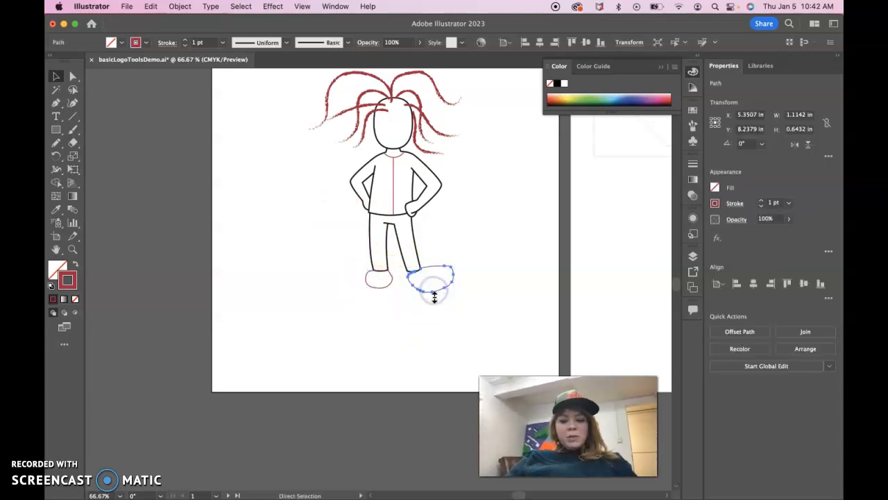
{"action": "key", "text": "super+plus"}
{"action": "key", "text": "super+plus"}
{"action": "key", "text": "super+plus"}
{"action": "key", "text": "super+plus"}
{"action": "key", "text": "super+plus"}
{"action": "key", "text": "super+plus"}
{"action": "key", "text": "super+plus"}
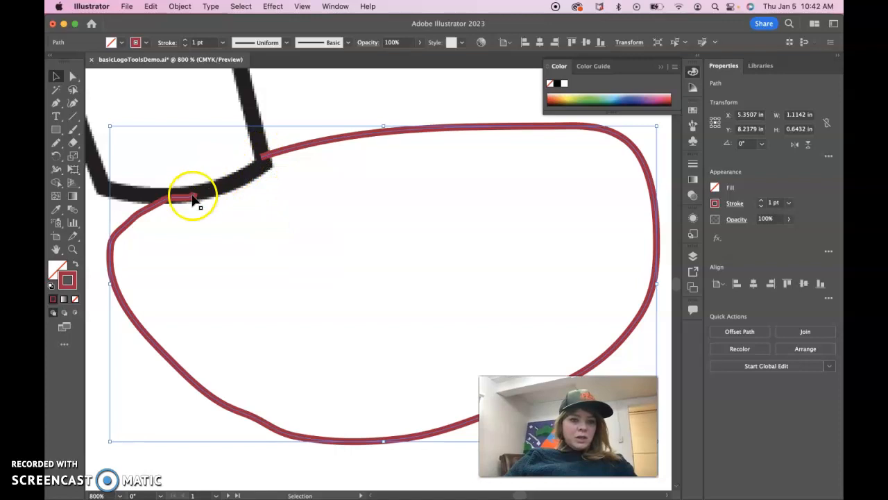
{"action": "key", "text": "super+0"}
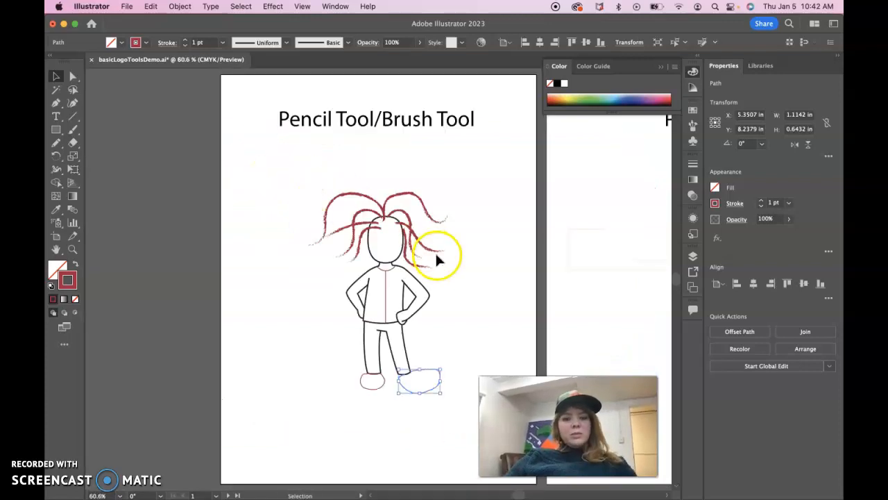
Review the Pencil tool's path-closing options without changing them
{"action": "double_click", "coordinate": [57, 143]}
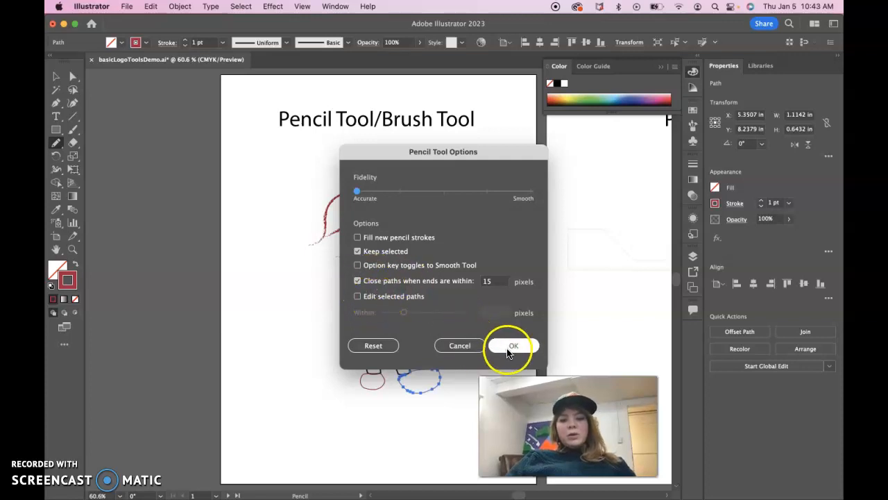
{"action": "left_click", "coordinate": [511, 347]}
{"action": "left_click", "coordinate": [56, 76]}
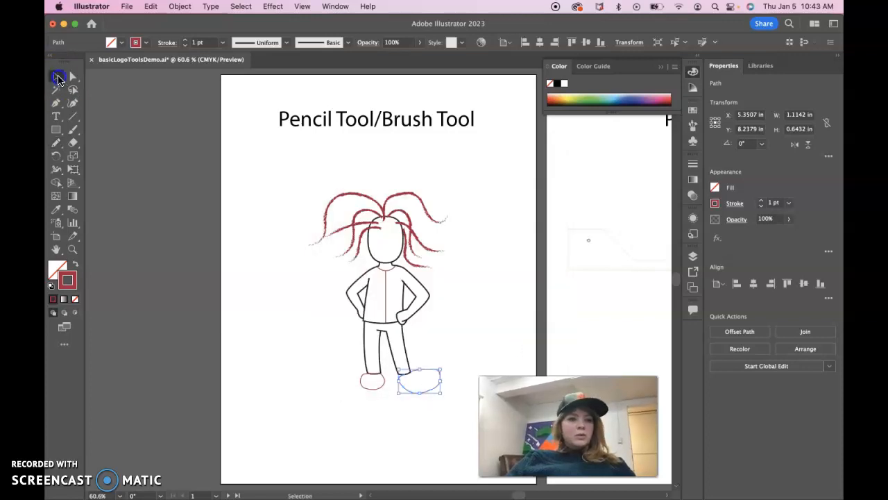
On the Pen Tool artboard, start tracing the faint trailer outline with the Pen tool, from its upper-left corner down the slope and along the low bed
{"action": "scroll", "coordinate": [499, 296], "scroll_direction": "right", "scroll_amount": 10}
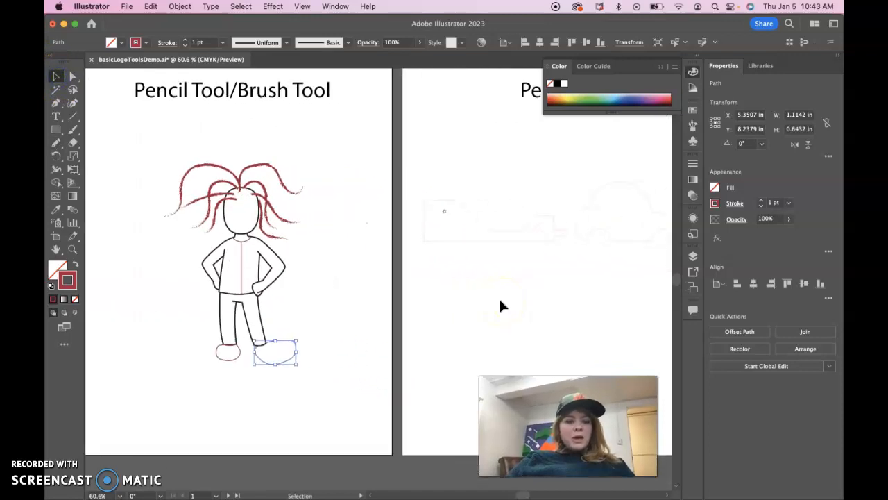
{"action": "scroll", "coordinate": [500, 304], "scroll_direction": "right", "scroll_amount": 2}
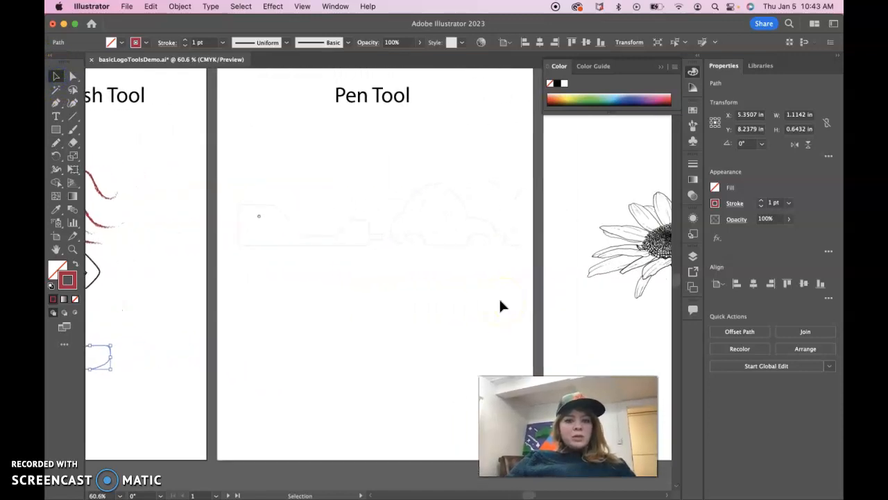
{"action": "left_click", "coordinate": [408, 312]}
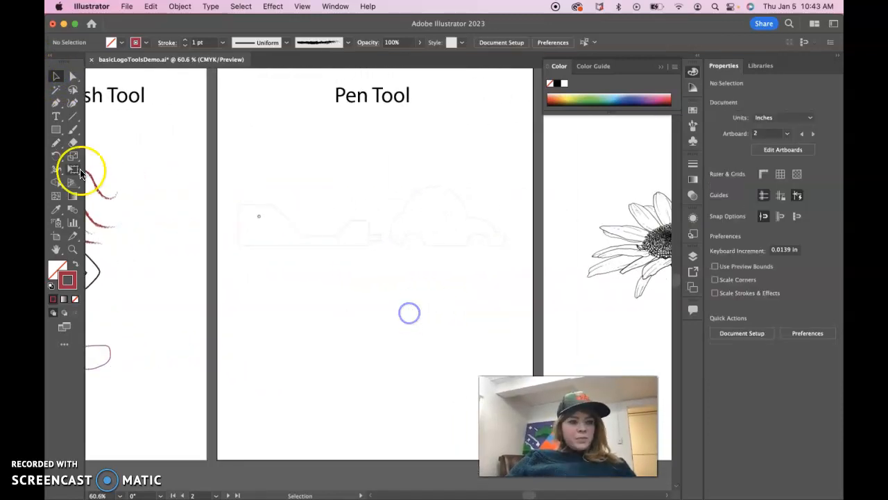
{"action": "left_click", "coordinate": [55, 104]}
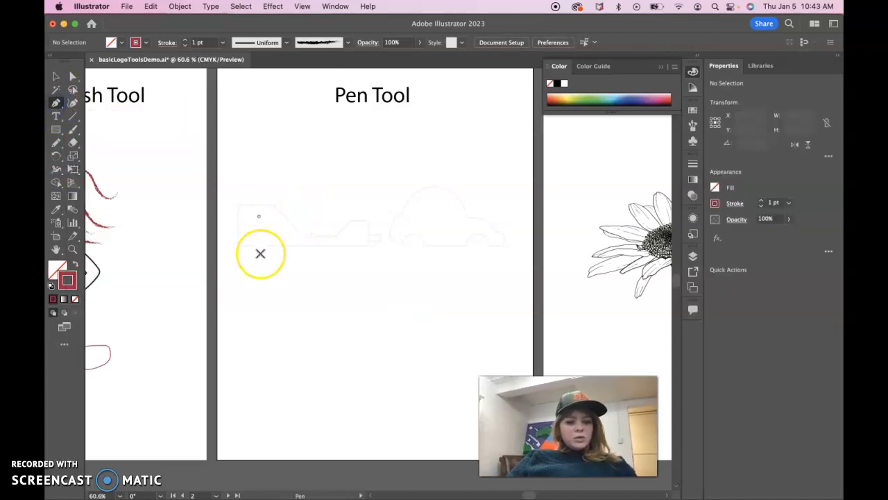
{"action": "key", "text": "super+equal"}
{"action": "key", "text": "super+equal"}
{"action": "key", "text": "super+equal"}
{"action": "left_click_drag", "start_coordinate": [232, 259], "coordinate": [379, 384]}
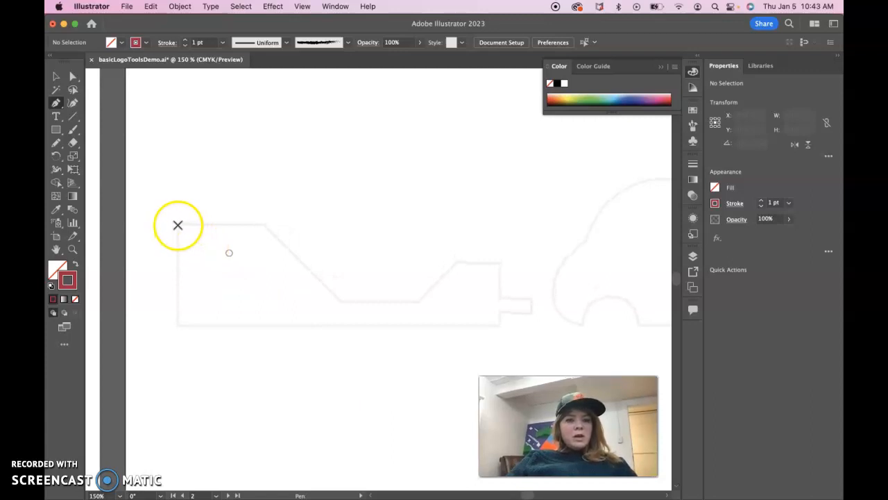
{"action": "left_click", "coordinate": [178, 223]}
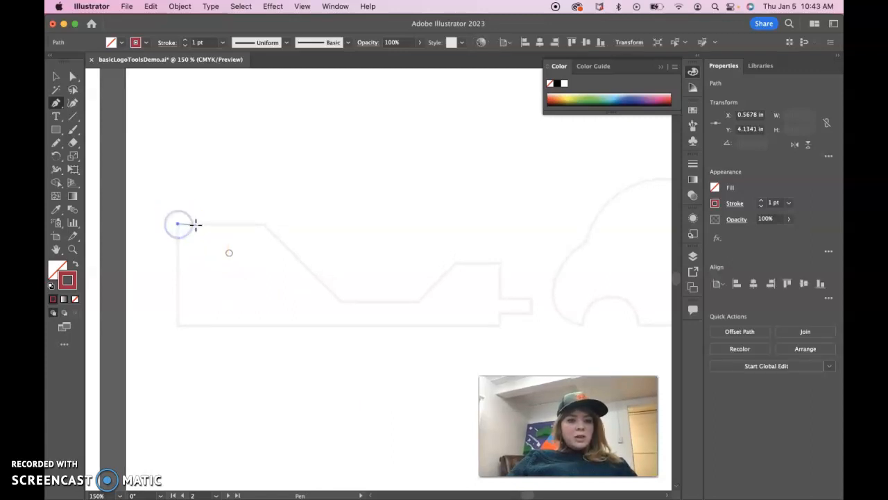
{"action": "left_click", "coordinate": [266, 224]}
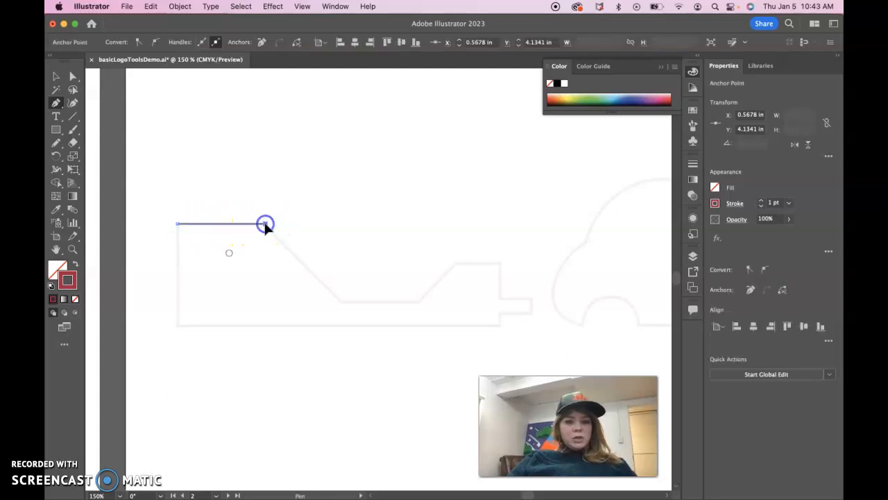
{"action": "left_click", "coordinate": [343, 302]}
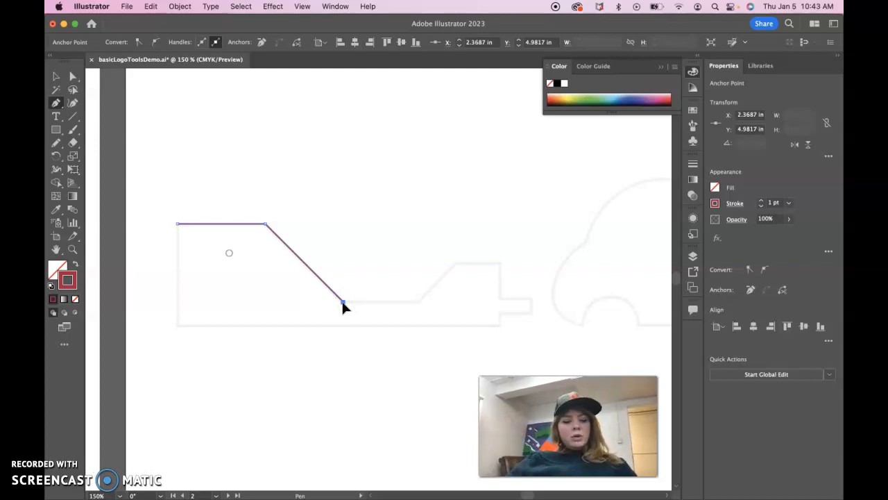
{"action": "left_click", "coordinate": [419, 302]}
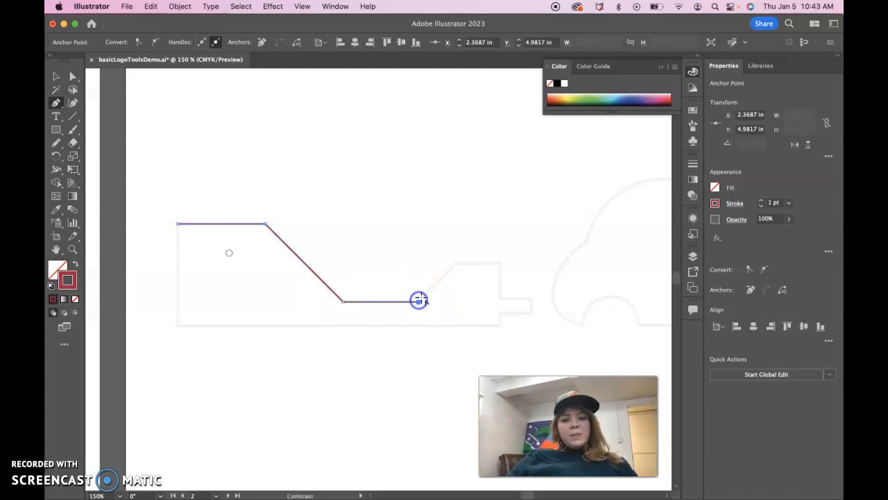
Continue the Pen path over the trailer's raised front, around the hitch, and along the base to the lower-left corner
{"action": "left_click", "coordinate": [457, 262]}
{"action": "left_click", "coordinate": [501, 262]}
{"action": "left_click", "coordinate": [500, 298]}
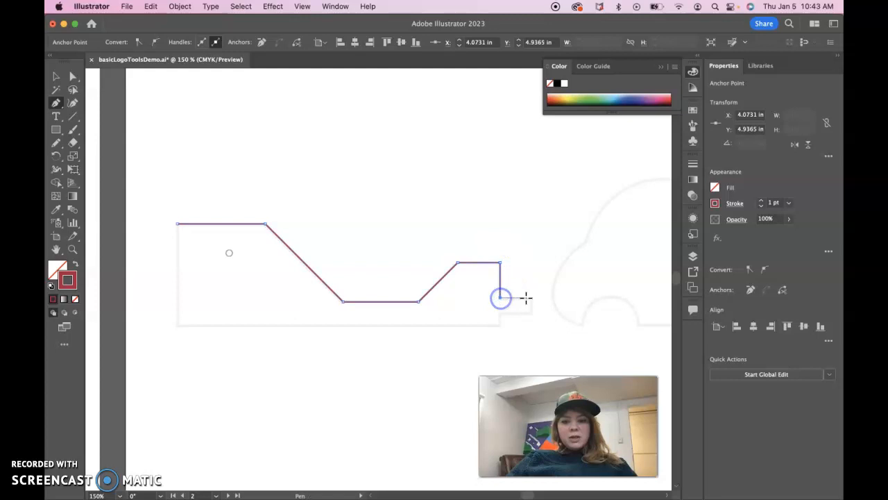
{"action": "left_click", "coordinate": [532, 297]}
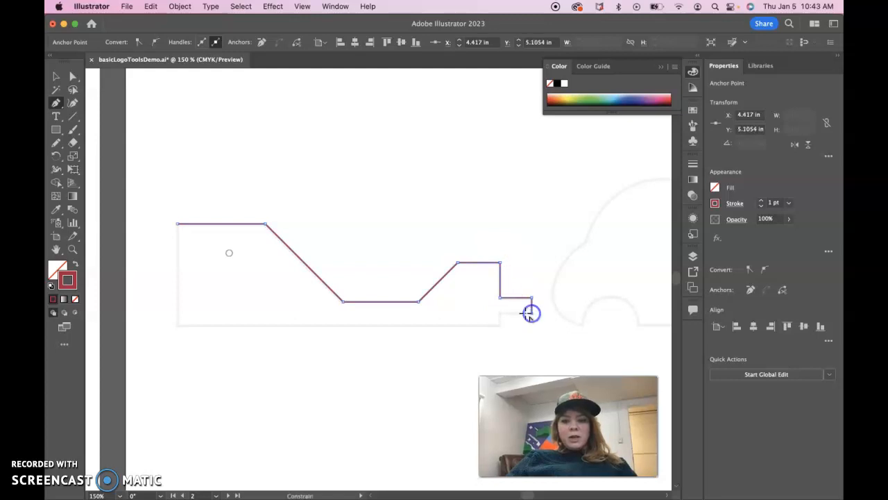
{"action": "left_click", "coordinate": [500, 313]}
{"action": "left_click", "coordinate": [501, 327]}
{"action": "left_click", "coordinate": [179, 328]}
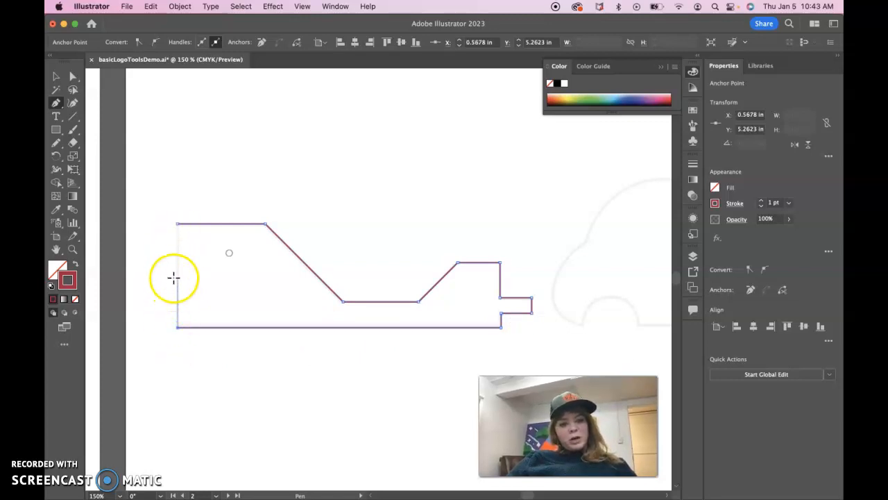
Close the trailer path at its starting point in the upper-left corner
{"action": "left_click", "coordinate": [177, 223]}
{"action": "key", "text": "super+z"}
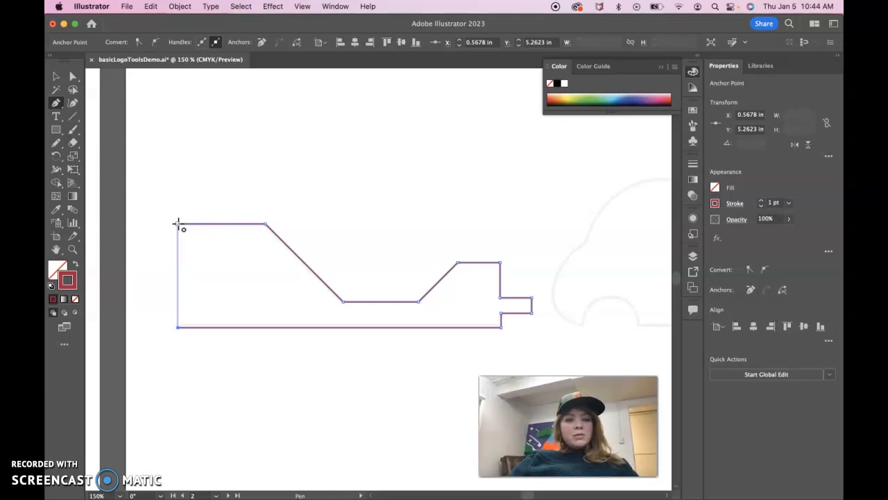
{"action": "left_click", "coordinate": [179, 224]}
{"action": "left_click", "coordinate": [212, 357]}
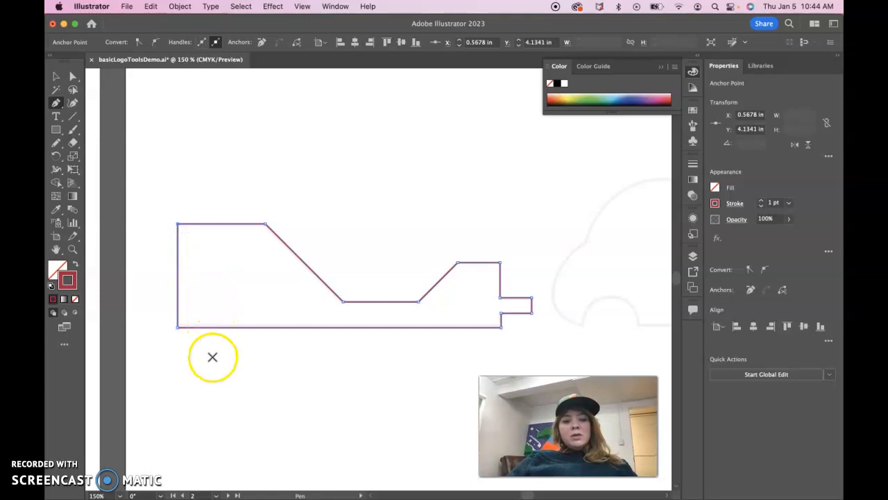
Swap the trailer shape's fill and stroke to give it a solid red fill and no stroke
{"action": "left_click", "coordinate": [74, 265]}
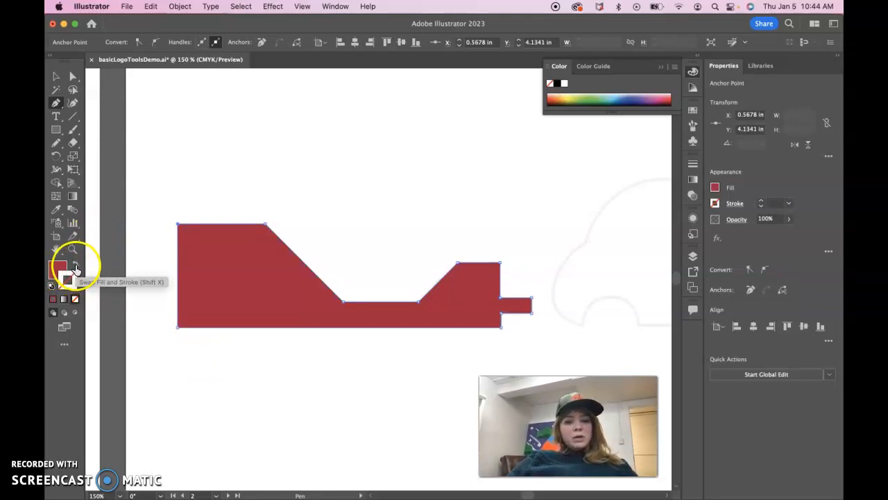
{"action": "left_click", "coordinate": [56, 76]}
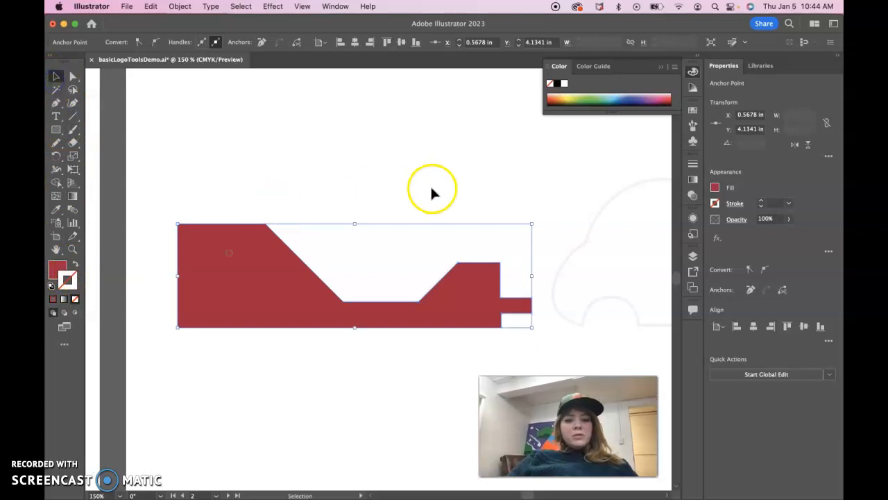
{"action": "scroll", "coordinate": [435, 191], "scroll_direction": "right", "scroll_amount": 10}
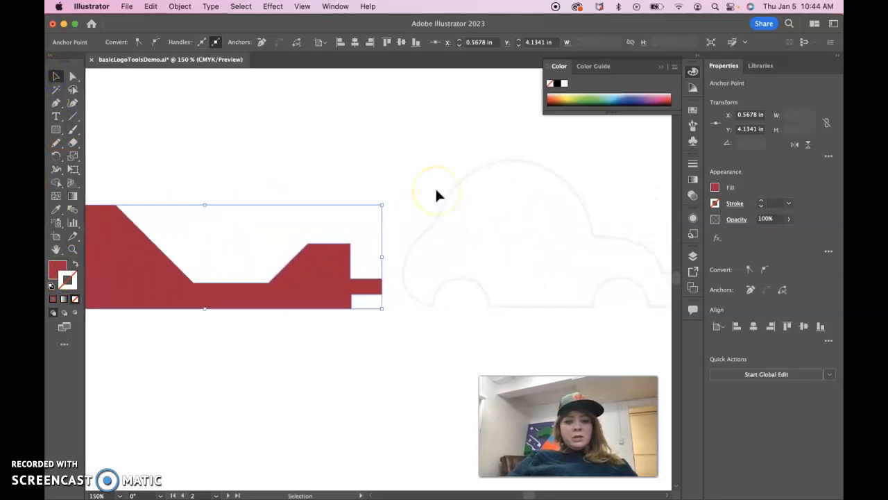
Start the car outline with the Pen tool by tracing the straight underside from the front wheel arch to the rear wheel arch
{"action": "left_click", "coordinate": [476, 226]}
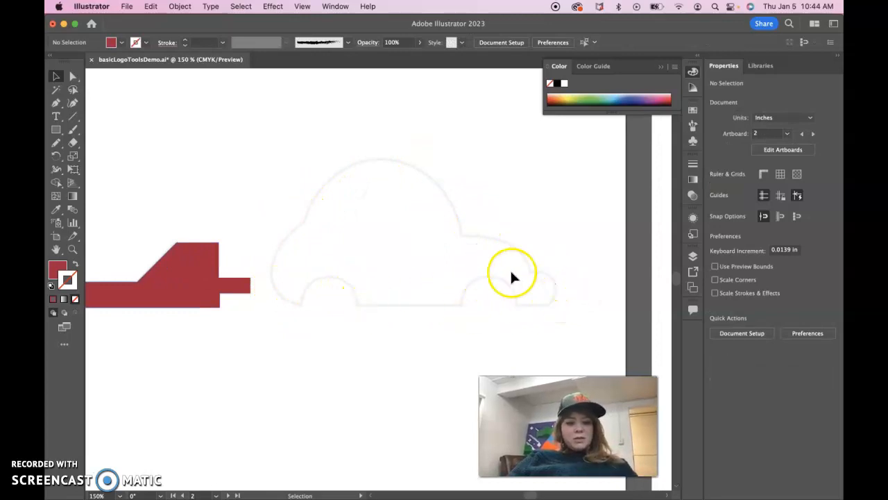
{"action": "left_click", "coordinate": [56, 103]}
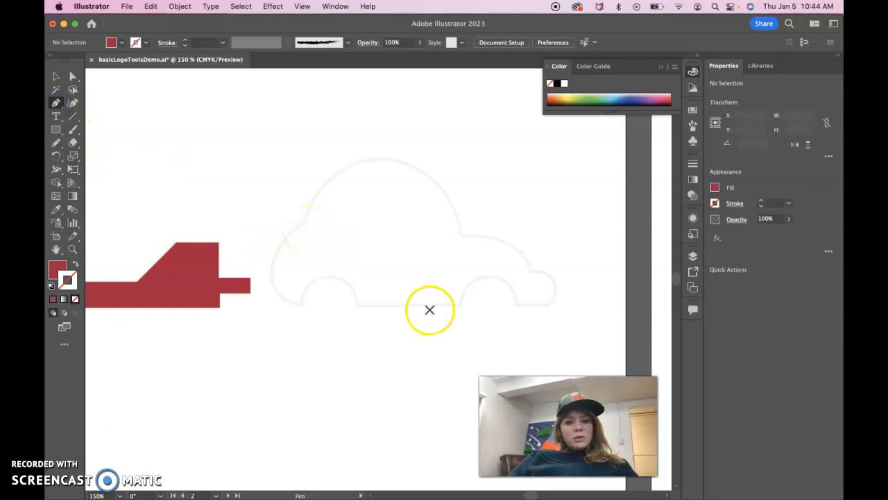
{"action": "key", "text": "super+equal"}
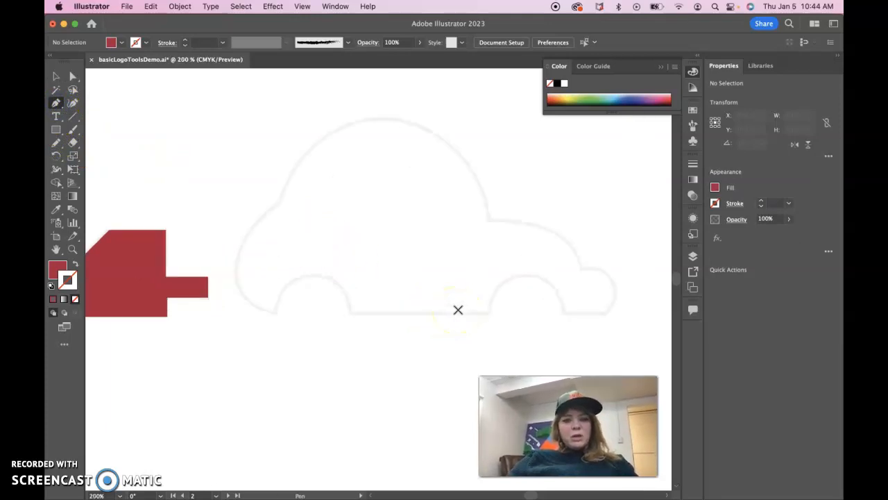
{"action": "key", "text": "super+equal"}
{"action": "key", "text": "super+minus"}
{"action": "key", "text": "space"}
{"action": "left_click_drag", "start_coordinate": [517, 331], "coordinate": [459, 324]}
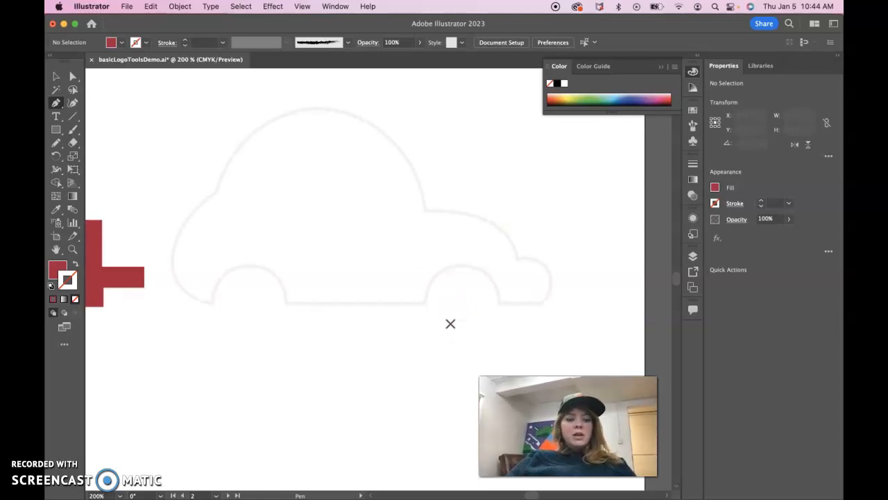
{"action": "left_click", "coordinate": [427, 306]}
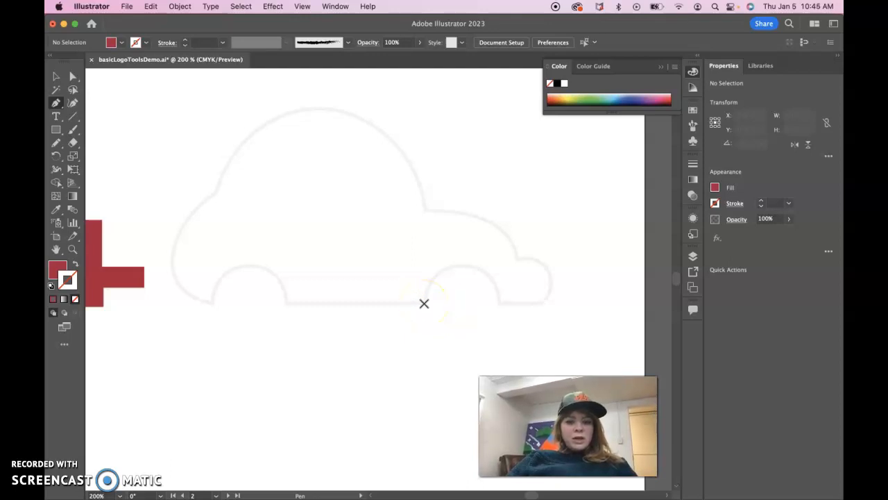
{"action": "left_click", "coordinate": [424, 303]}
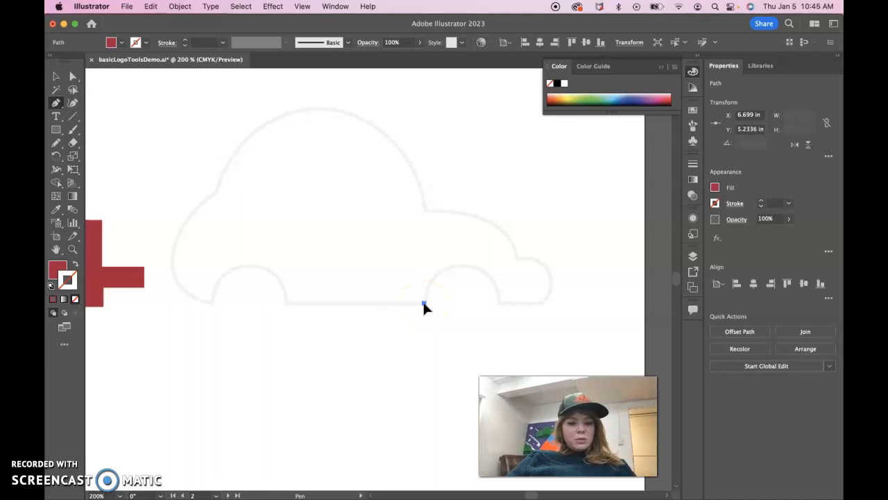
{"action": "left_click", "coordinate": [286, 303]}
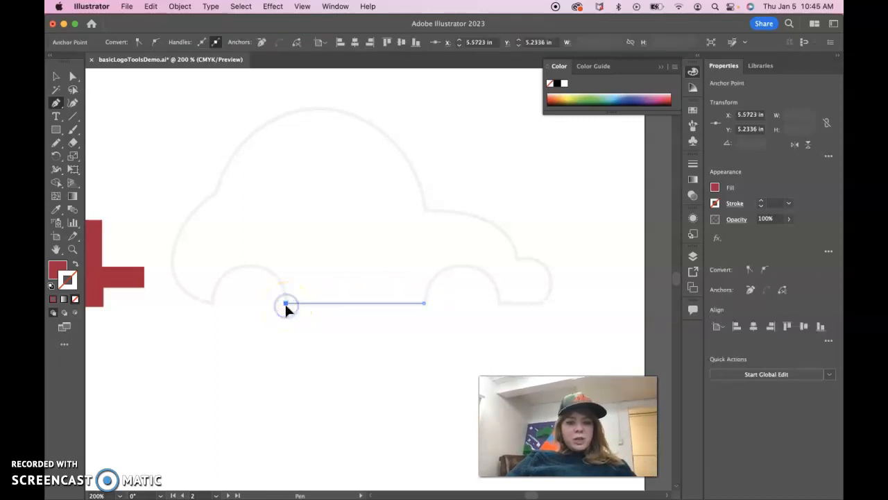
{"action": "left_click_drag", "start_coordinate": [211, 303], "coordinate": [170, 395]}
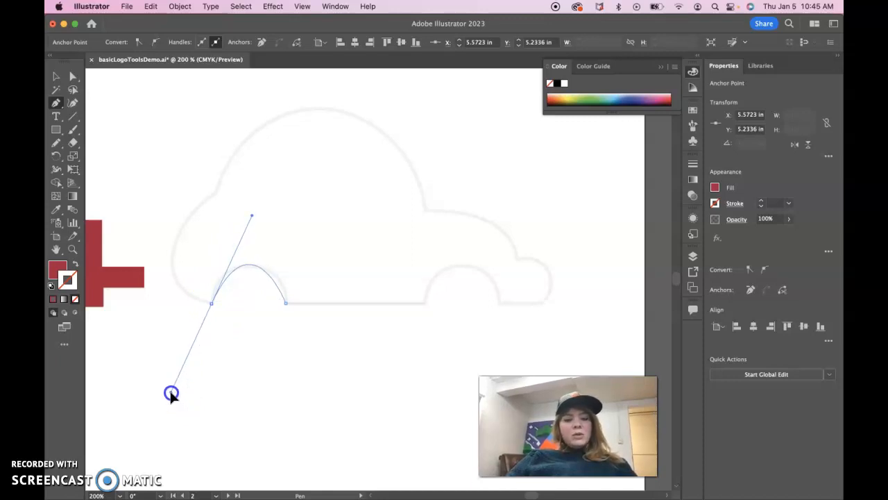
{"action": "left_click_drag", "start_coordinate": [171, 393], "coordinate": [171, 394]}
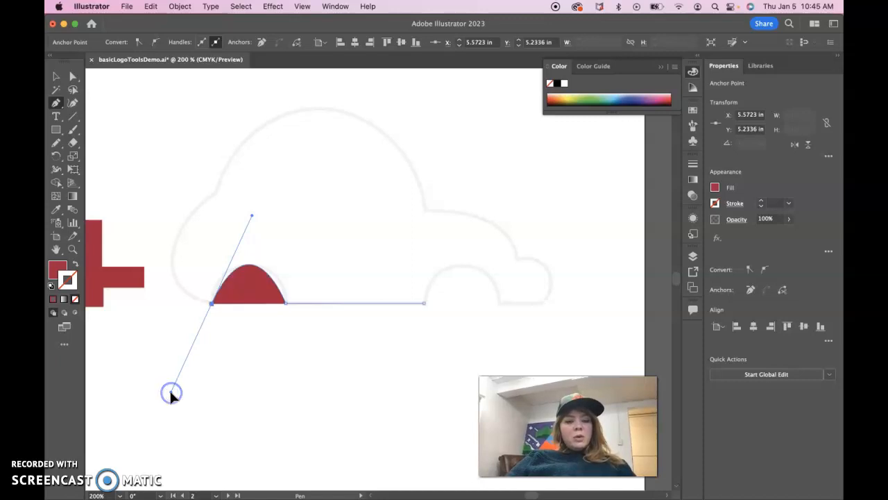
{"action": "key", "text": "super+z"}
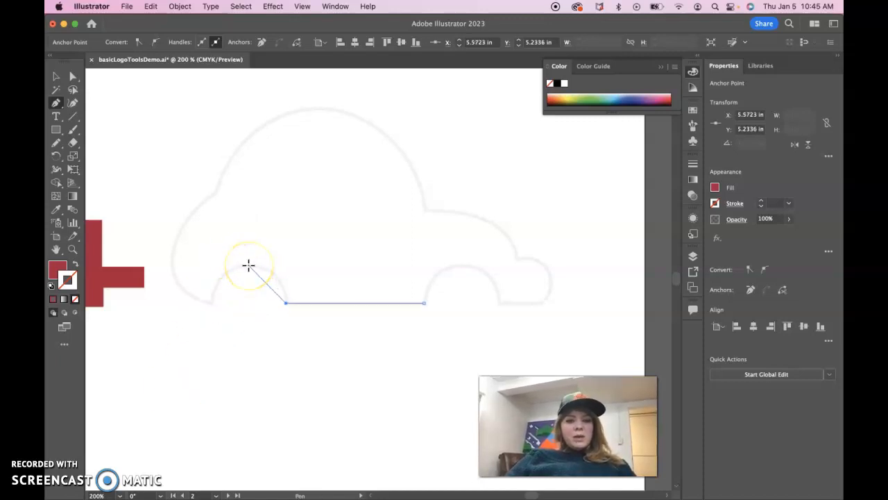
Trace the rear wheel arch in two curve segments, and swap fill and stroke to show the path as a red outline without fill
{"action": "left_click_drag", "start_coordinate": [248, 265], "coordinate": [214, 265]}
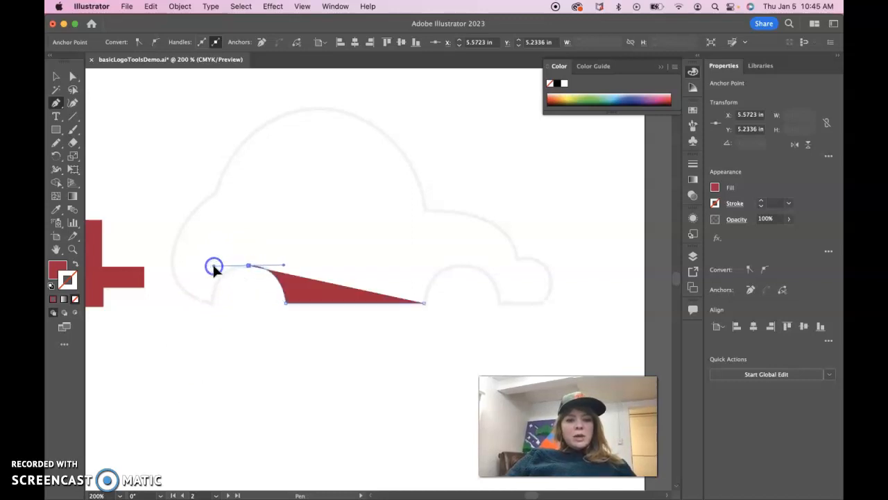
{"action": "left_click", "coordinate": [211, 303]}
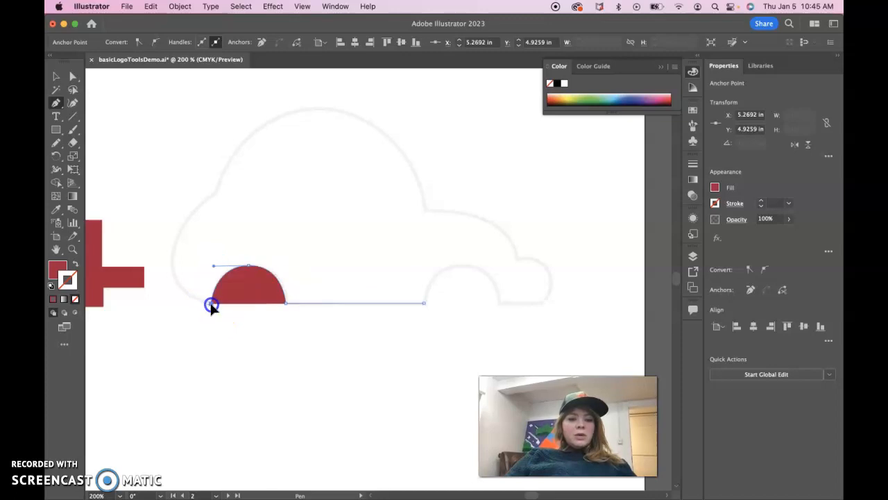
{"action": "left_click", "coordinate": [77, 266]}
{"action": "left_click", "coordinate": [73, 277]}
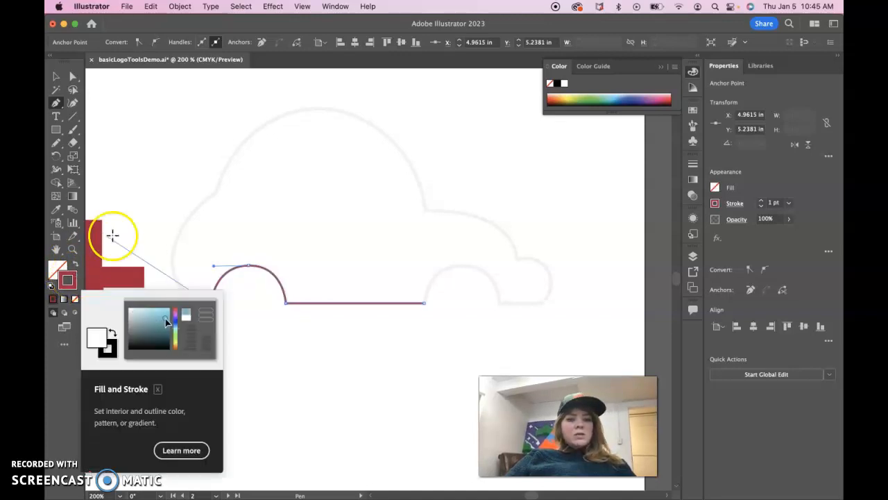
{"action": "left_click", "coordinate": [211, 303]}
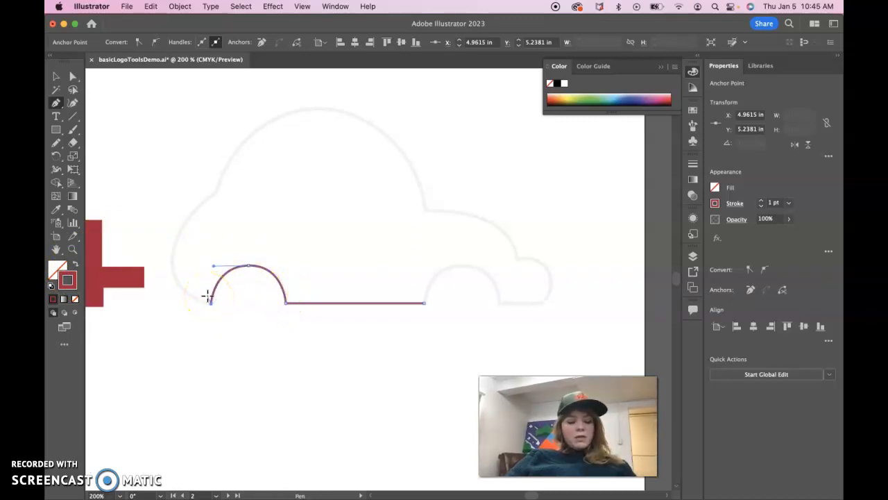
{"action": "left_click_drag", "start_coordinate": [210, 303], "coordinate": [175, 283]}
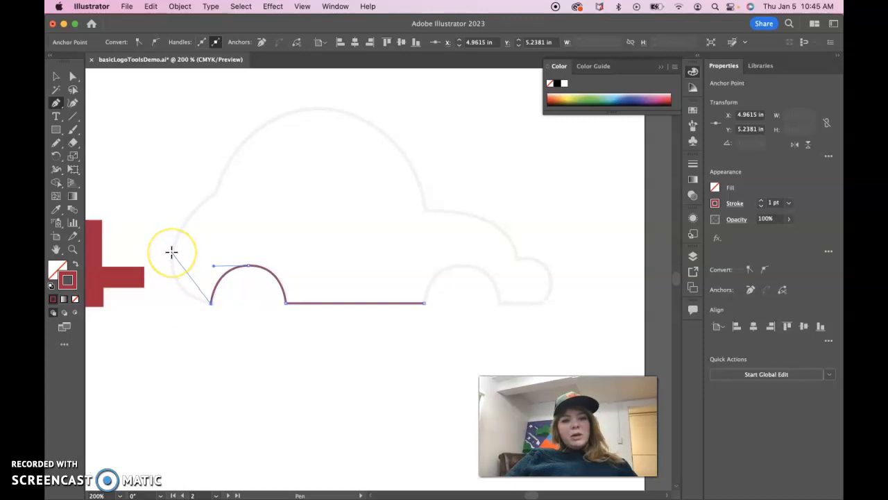
{"action": "mouse_move", "coordinate": [207, 200]}
{"action": "left_mouse_down"}
{"action": "mouse_move", "coordinate": [324, 118]}
{"action": "mouse_move", "coordinate": [310, 104]}
{"action": "mouse_move", "coordinate": [313, 111]}
{"action": "left_mouse_up"}
{"action": "key", "text": "super+z"}
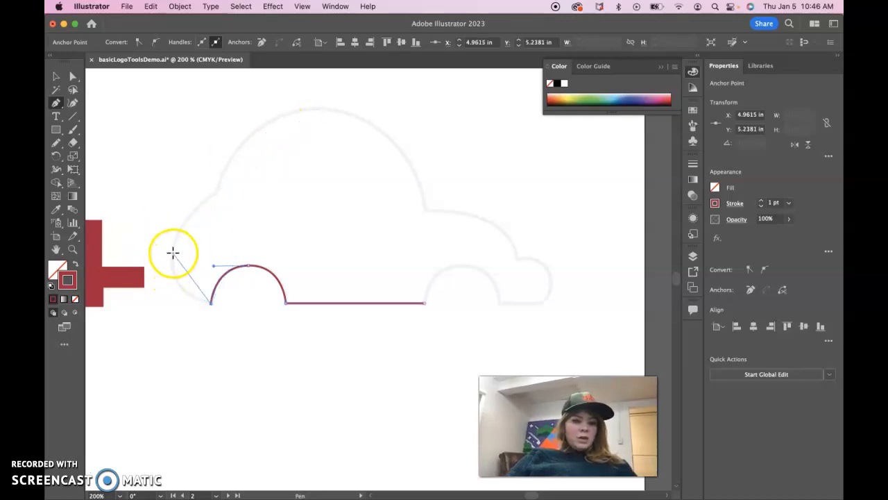
Curve the Pen path around the car's rear and up to the base of the roof, removing the outgoing handle at the rearmost anchor
{"action": "left_click_drag", "start_coordinate": [172, 253], "coordinate": [176, 210]}
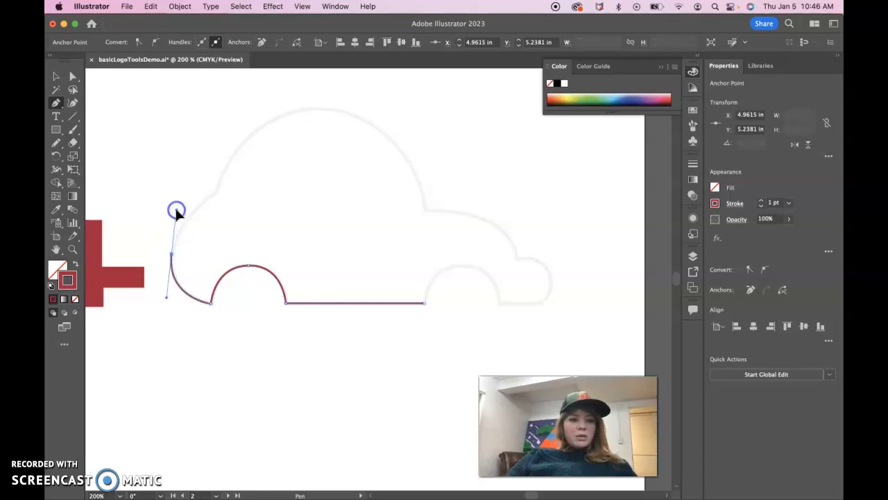
{"action": "left_click", "coordinate": [216, 193]}
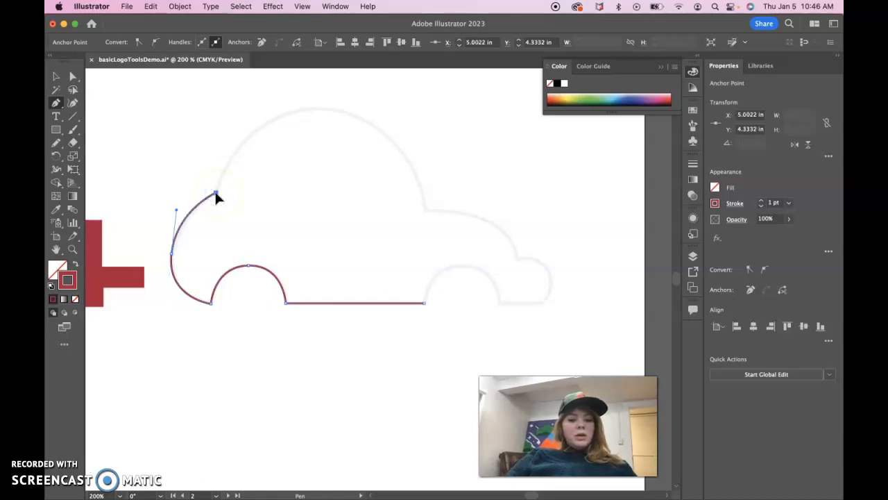
{"action": "key", "text": "super+z"}
{"action": "left_click", "coordinate": [172, 254]}
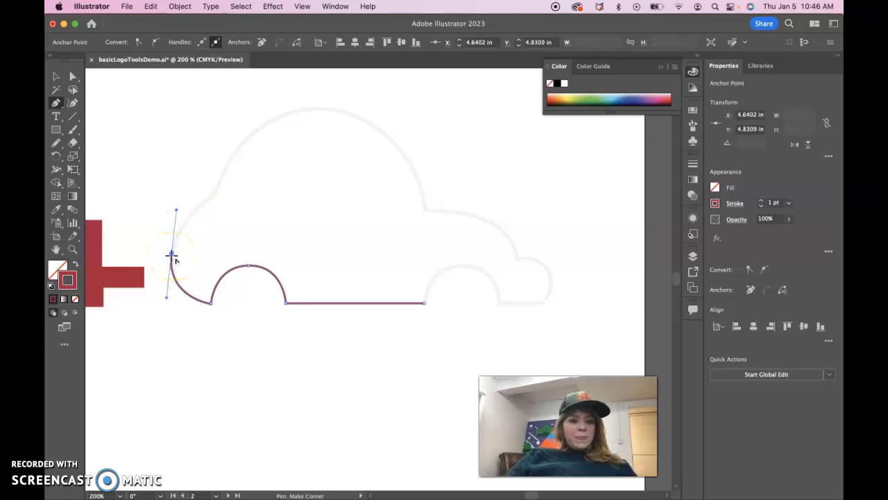
{"action": "left_click", "coordinate": [172, 254]}
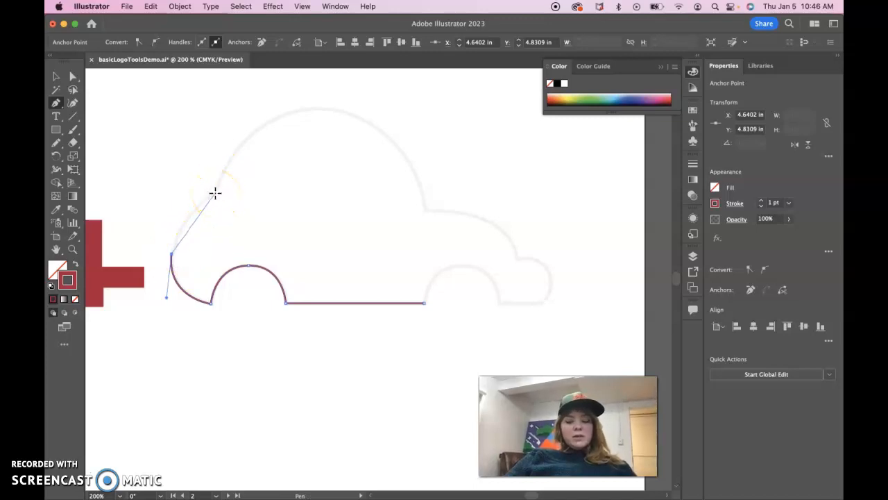
{"action": "left_click_drag", "start_coordinate": [216, 193], "coordinate": [255, 171]}
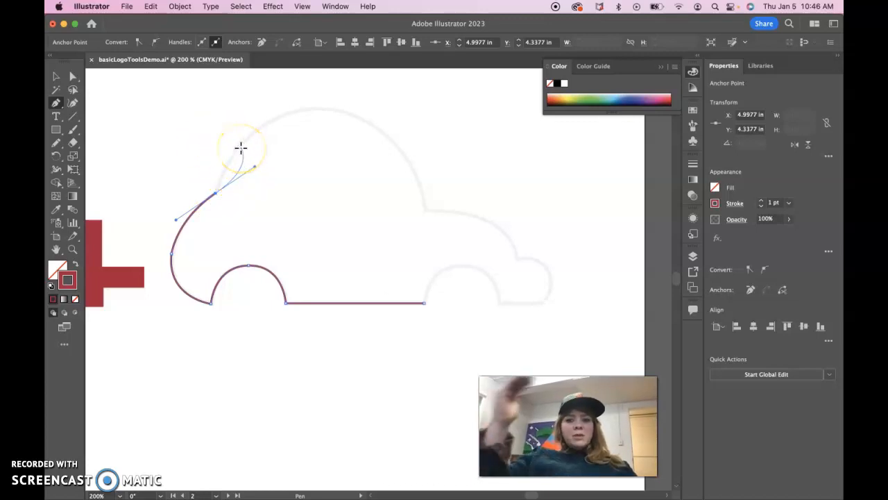
Make the roof's rear base anchor a corner and trace the roof in two curves down to the hood
{"action": "left_click", "coordinate": [216, 193]}
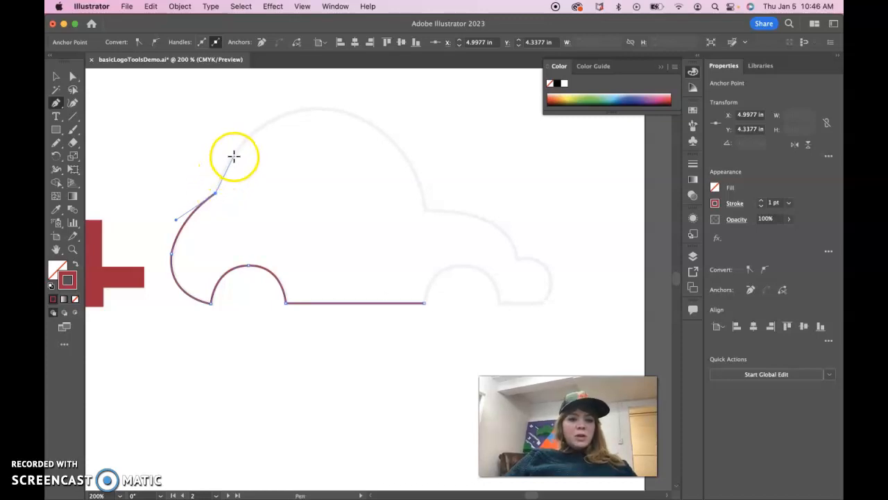
{"action": "left_click_drag", "start_coordinate": [316, 107], "coordinate": [393, 100]}
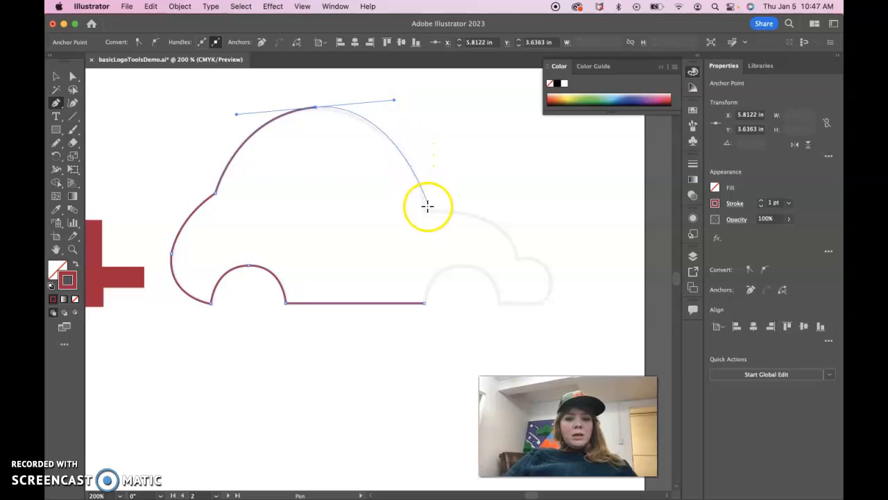
{"action": "left_click_drag", "start_coordinate": [427, 209], "coordinate": [426, 223]}
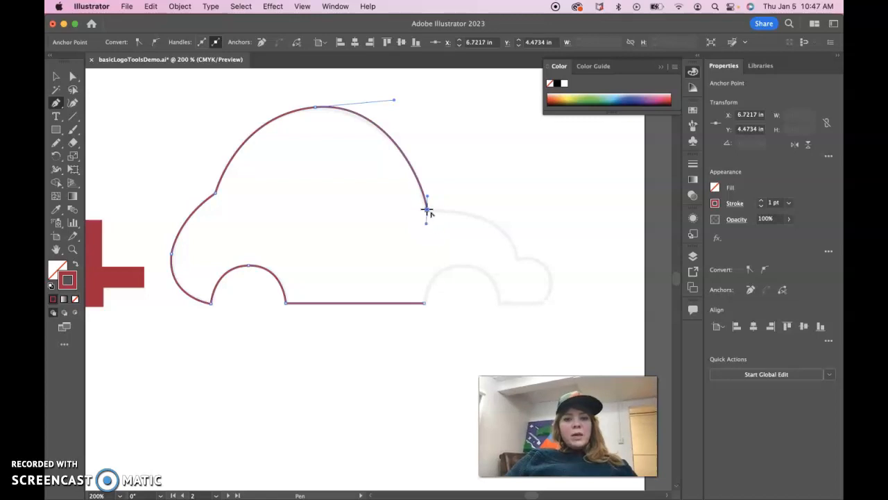
Trace the hood as one curve down to the front bumper and remove the outgoing handle at its end anchor
{"action": "left_click", "coordinate": [504, 227]}
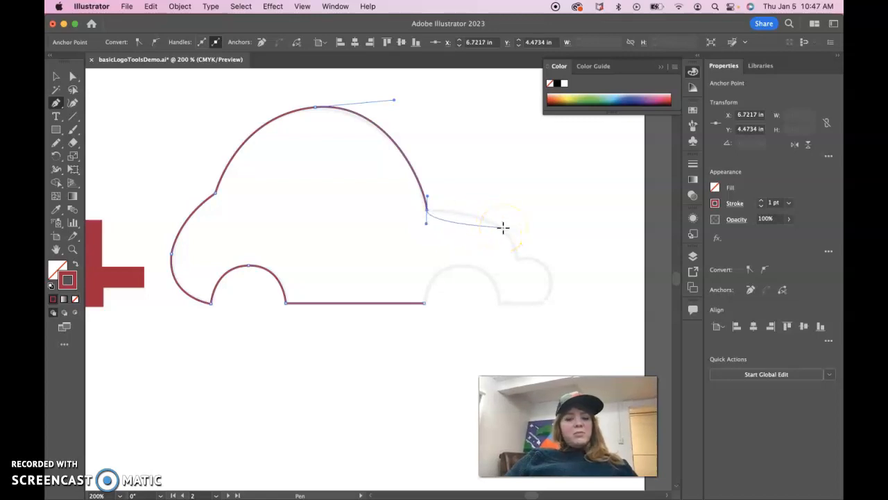
{"action": "mouse_move", "coordinate": [503, 226]}
{"action": "left_mouse_down"}
{"action": "mouse_move", "coordinate": [449, 220]}
{"action": "mouse_move", "coordinate": [424, 206]}
{"action": "mouse_move", "coordinate": [499, 241]}
{"action": "left_mouse_up"}
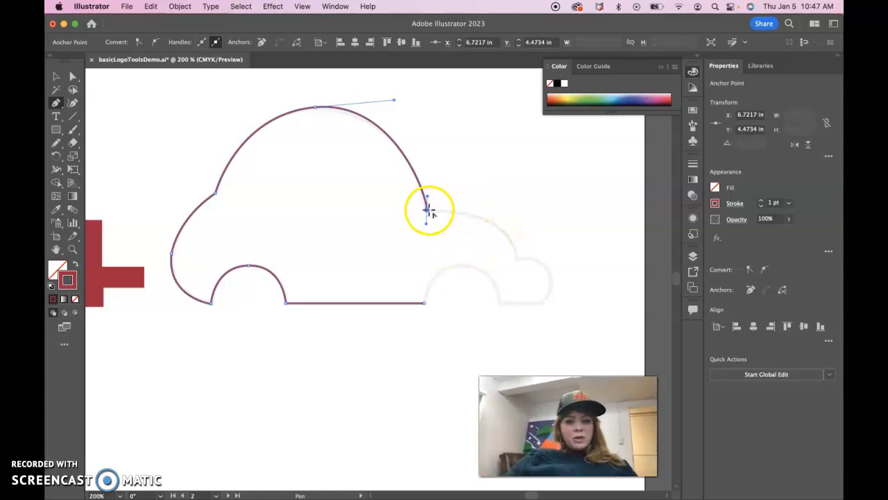
{"action": "left_click_drag", "start_coordinate": [427, 209], "coordinate": [522, 311]}
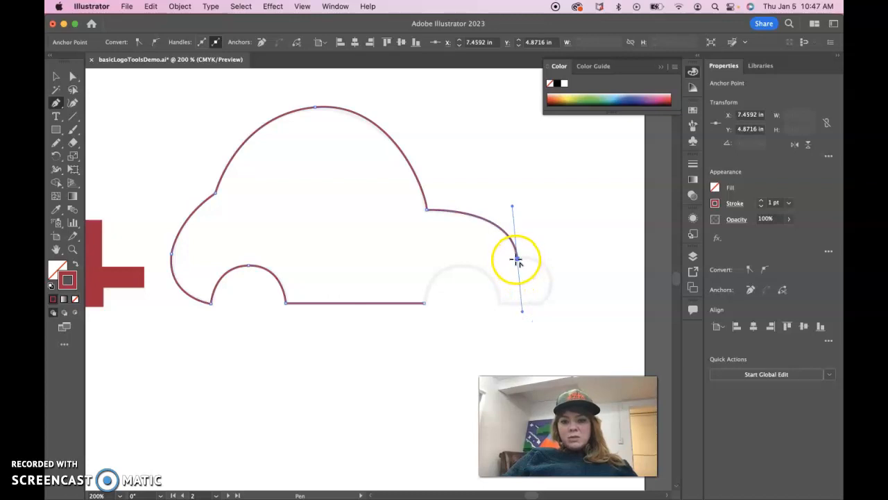
{"action": "left_click_drag", "start_coordinate": [517, 258], "coordinate": [518, 205]}
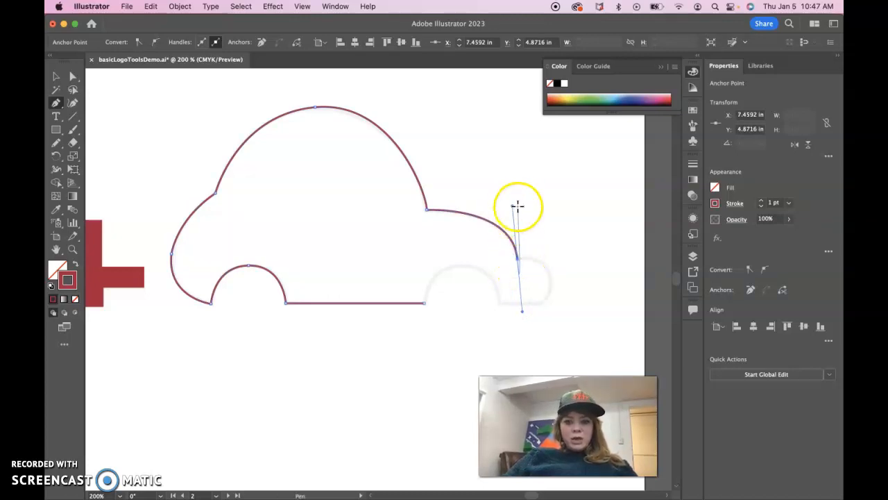
{"action": "left_click", "coordinate": [518, 259]}
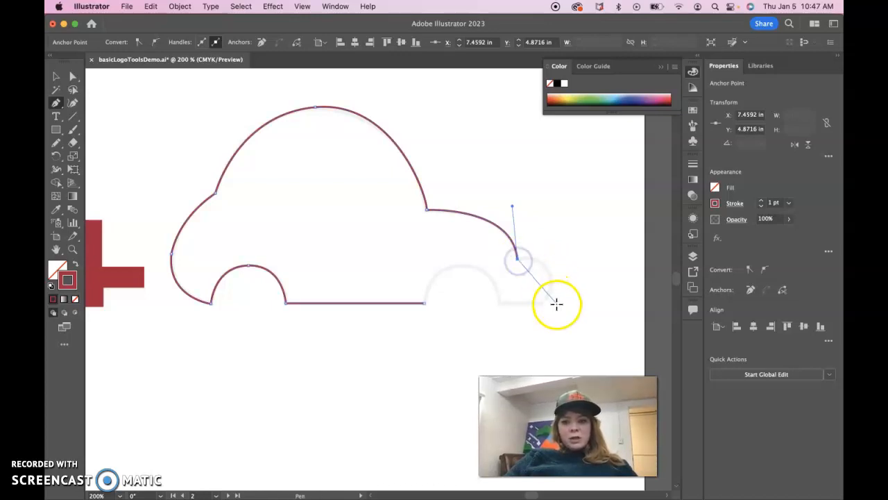
Trace the rounded front bumper in two curve segments down to the car's lower front corner
{"action": "left_click_drag", "start_coordinate": [544, 303], "coordinate": [519, 354]}
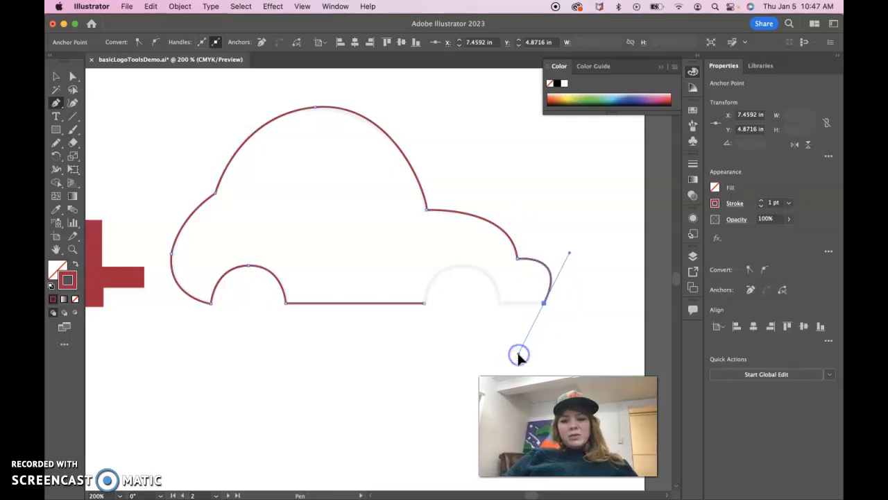
{"action": "key", "text": "super+z"}
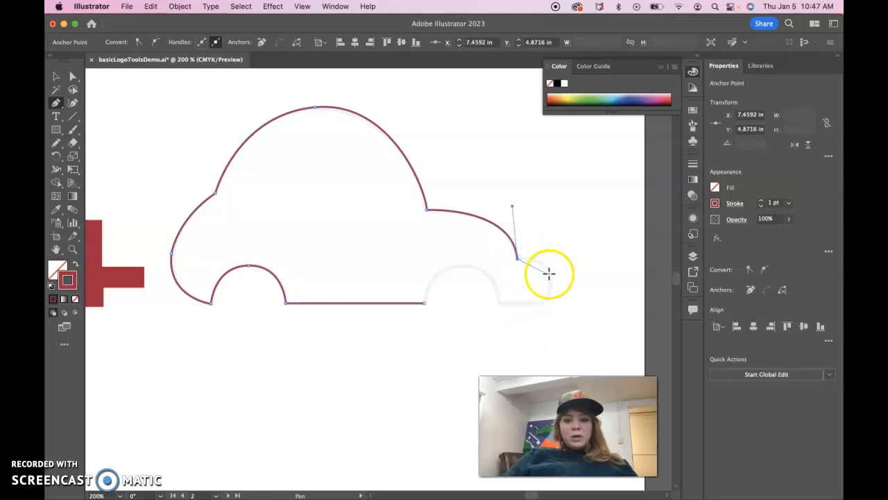
{"action": "left_click_drag", "start_coordinate": [549, 271], "coordinate": [554, 293]}
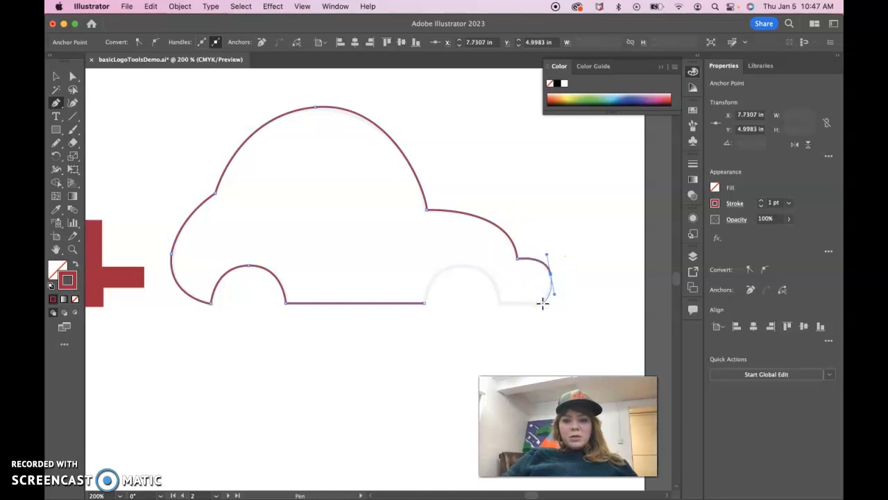
{"action": "left_click", "coordinate": [542, 303]}
{"action": "left_click", "coordinate": [550, 274]}
{"action": "left_click_drag", "start_coordinate": [543, 303], "coordinate": [531, 320]}
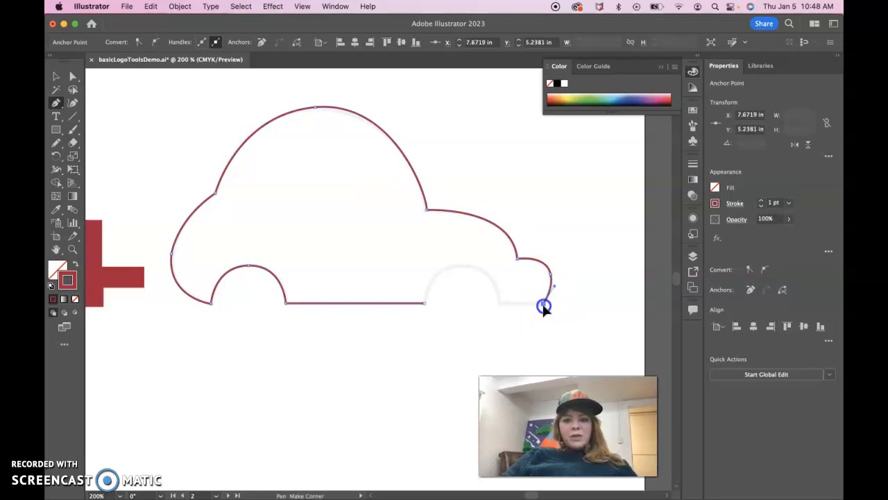
Trace the car's lower front edge straight, curve over the front wheel arch in two segments, and close the outline
{"action": "left_click", "coordinate": [499, 303]}
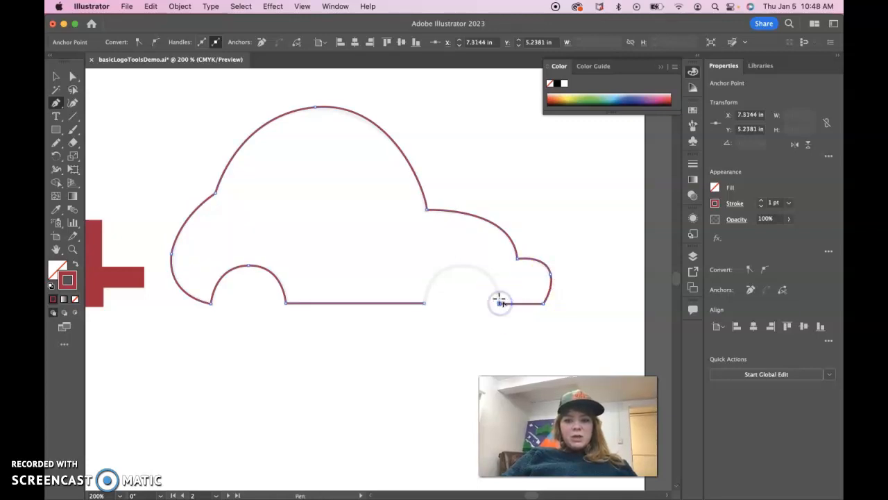
{"action": "left_click_drag", "start_coordinate": [462, 266], "coordinate": [426, 268]}
{"action": "left_click", "coordinate": [462, 265]}
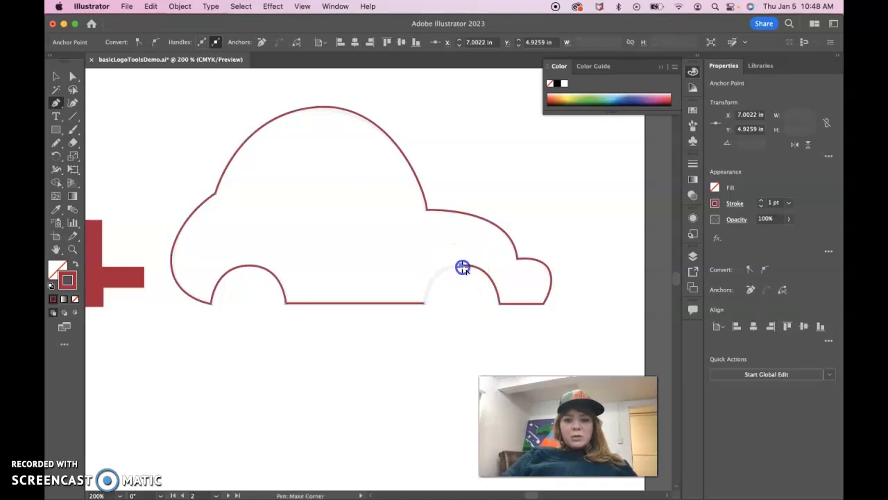
{"action": "left_click_drag", "start_coordinate": [424, 304], "coordinate": [422, 343]}
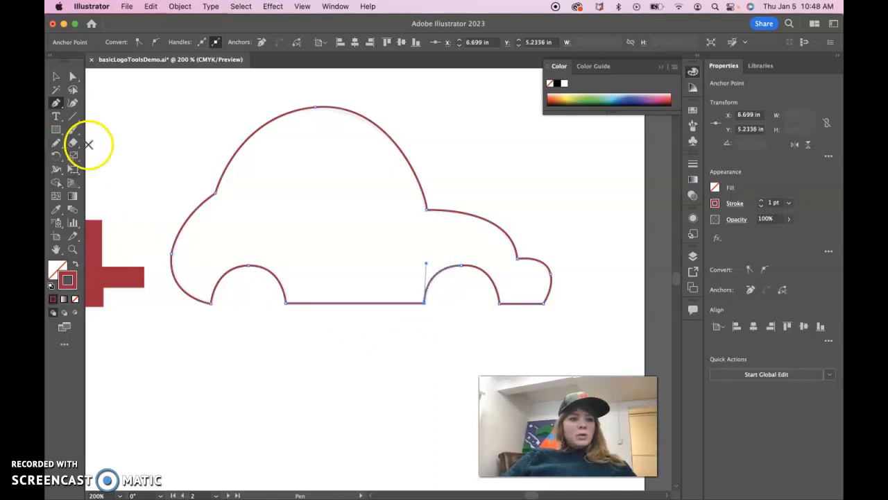
{"action": "left_click", "coordinate": [55, 78]}
{"action": "left_click", "coordinate": [124, 131]}
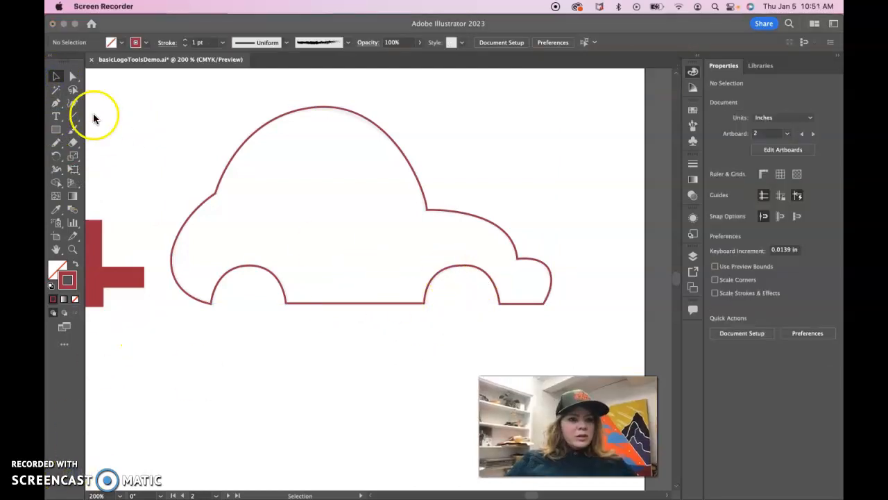
Refine the front wheel arch with Direct Selection by adjusting the direction handles at its top and rear base, leaving the car deselected
{"action": "left_click", "coordinate": [73, 77]}
{"action": "left_click", "coordinate": [436, 281]}
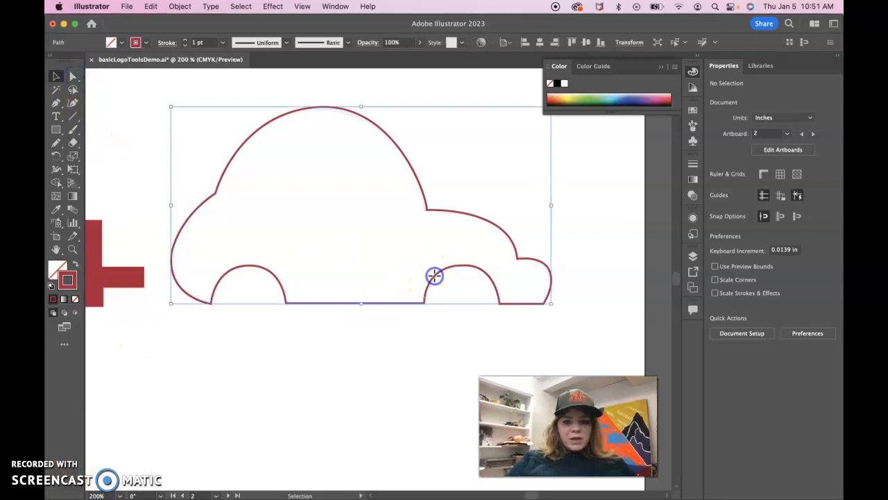
{"action": "left_click", "coordinate": [72, 75]}
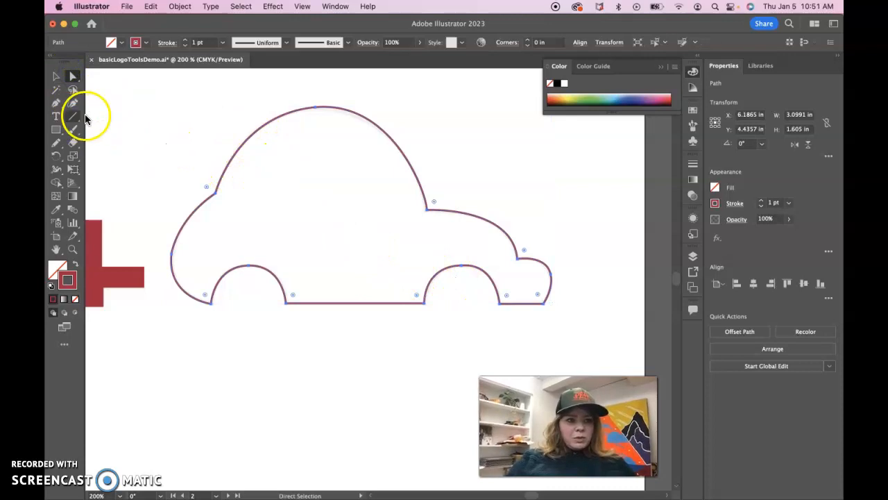
{"action": "left_click", "coordinate": [462, 265]}
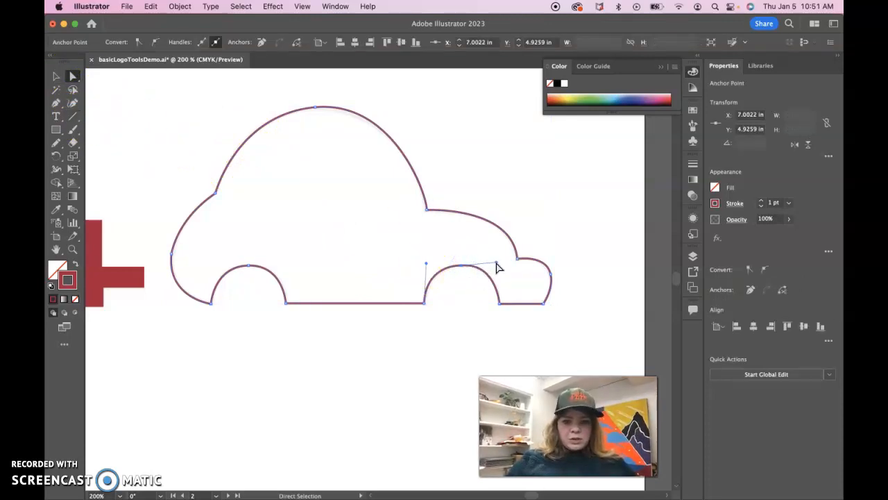
{"action": "left_click_drag", "start_coordinate": [494, 266], "coordinate": [496, 267]}
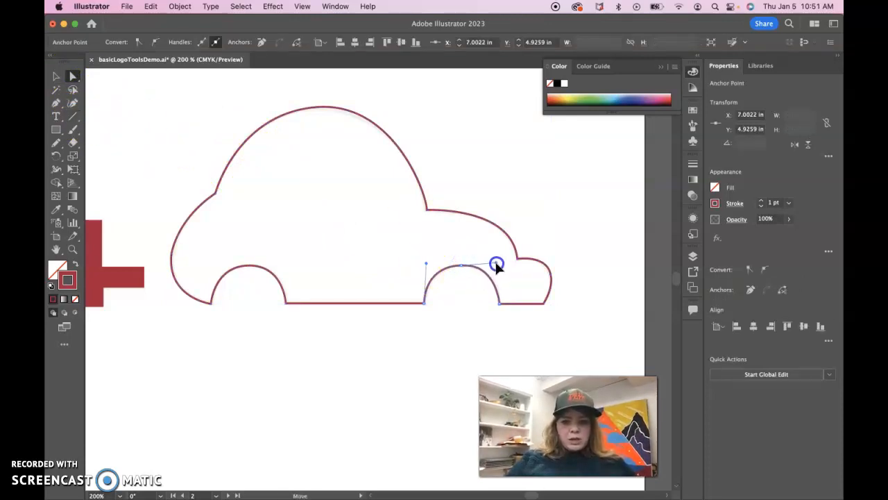
{"action": "left_click_drag", "start_coordinate": [426, 264], "coordinate": [428, 265]}
{"action": "left_click", "coordinate": [444, 340]}
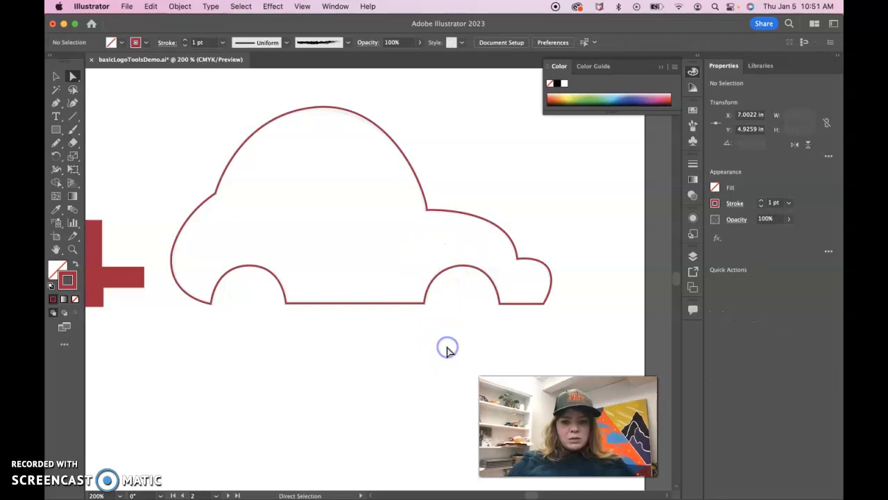
{"action": "left_click", "coordinate": [494, 338]}
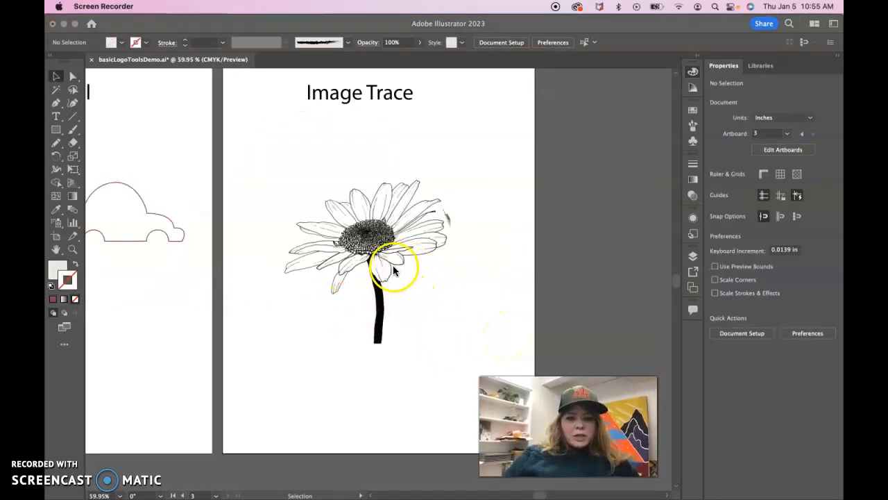
Image Trace the daisy picture with the Sketched Art preset
{"action": "left_click", "coordinate": [56, 76]}
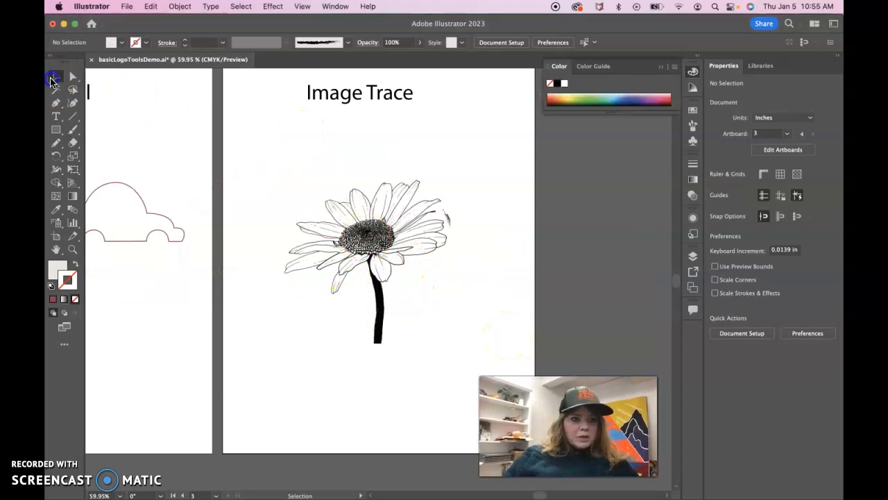
{"action": "left_click", "coordinate": [349, 241]}
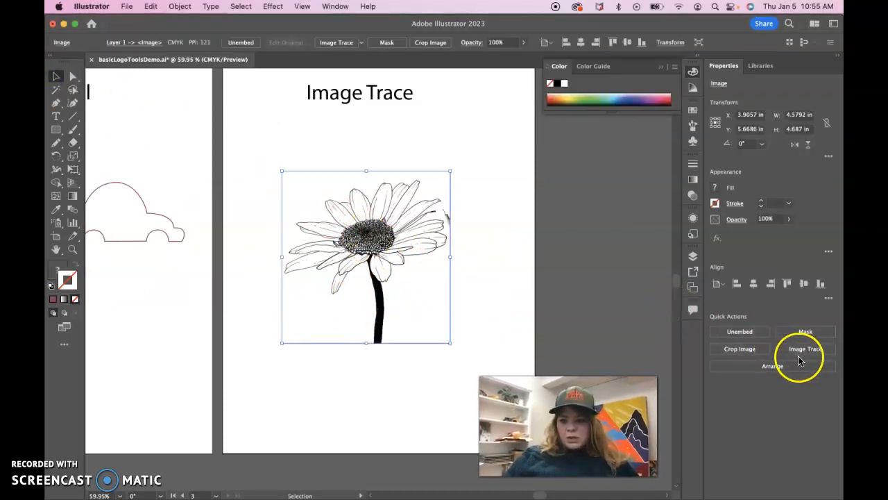
{"action": "left_click", "coordinate": [804, 350]}
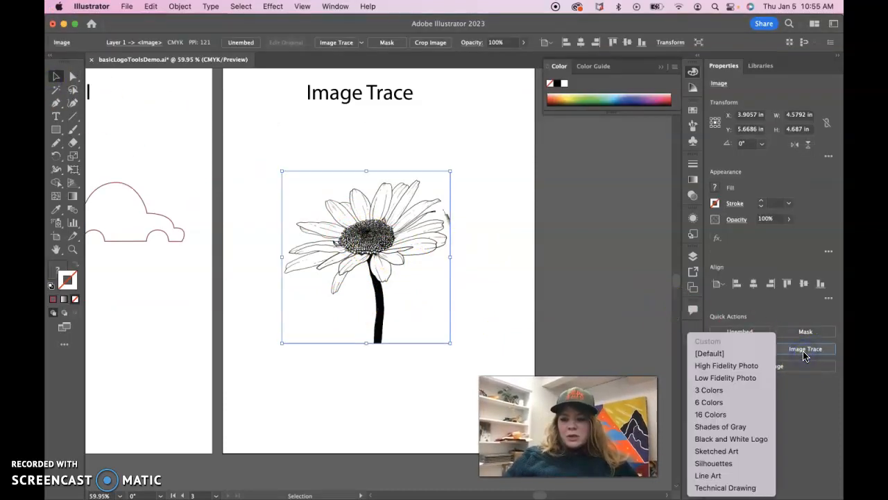
{"action": "left_click", "coordinate": [749, 379]}
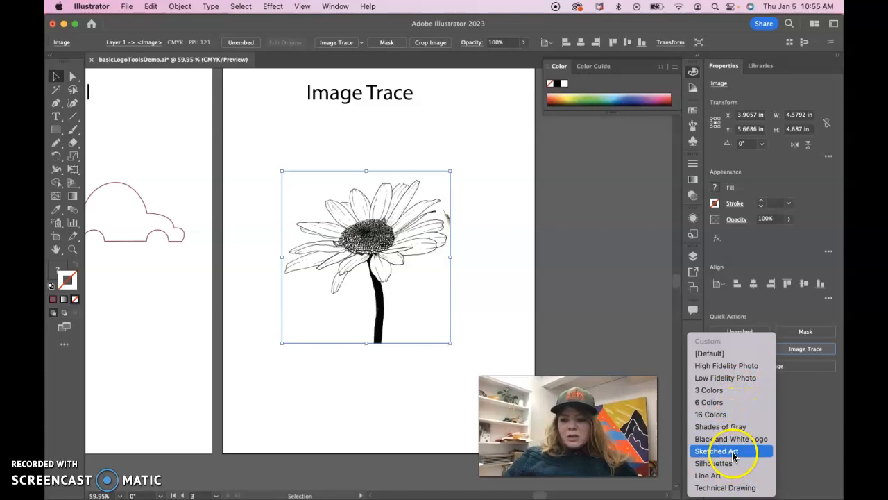
{"action": "left_click", "coordinate": [732, 451]}
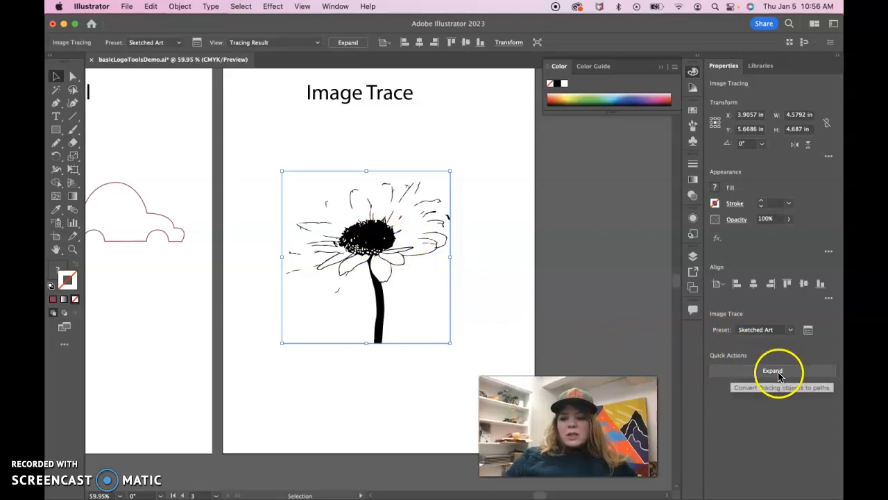
Open the daisy's detailed Image Trace settings and raise the threshold to 203
{"action": "left_click", "coordinate": [808, 331]}
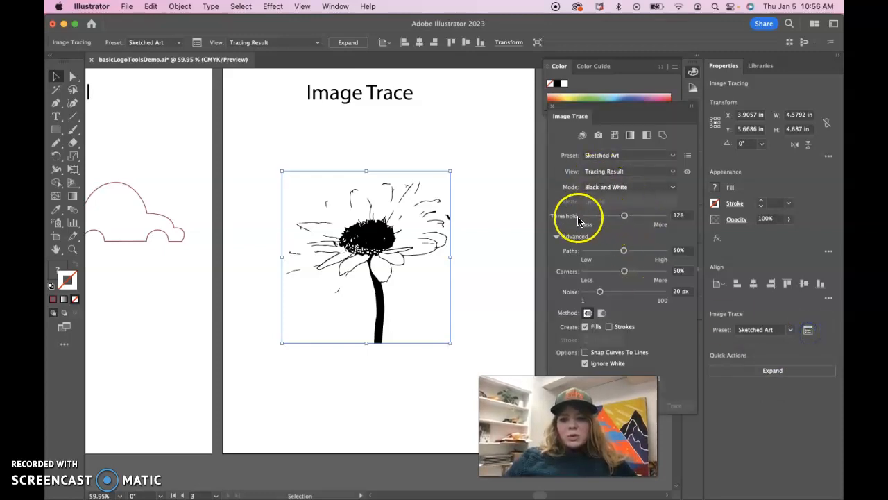
{"action": "mouse_move", "coordinate": [624, 215]}
{"action": "left_mouse_down"}
{"action": "mouse_move", "coordinate": [609, 218]}
{"action": "mouse_move", "coordinate": [640, 218]}
{"action": "left_mouse_up"}
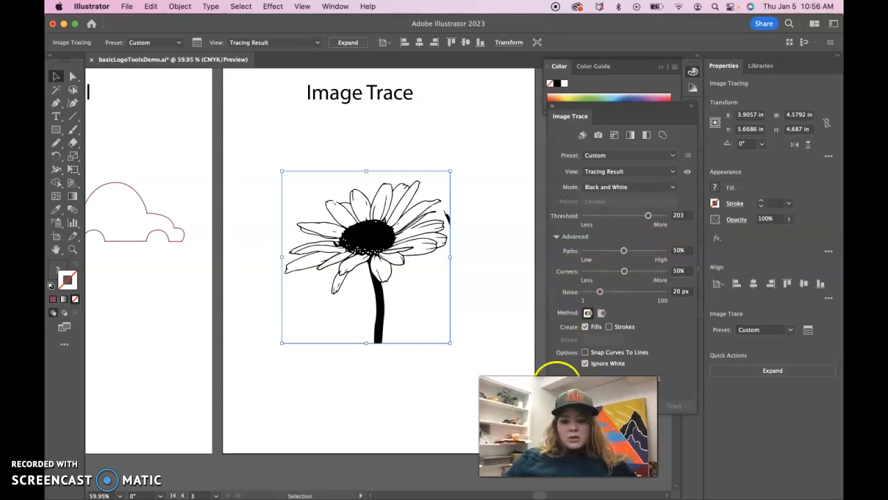
{"action": "left_click", "coordinate": [679, 217]}
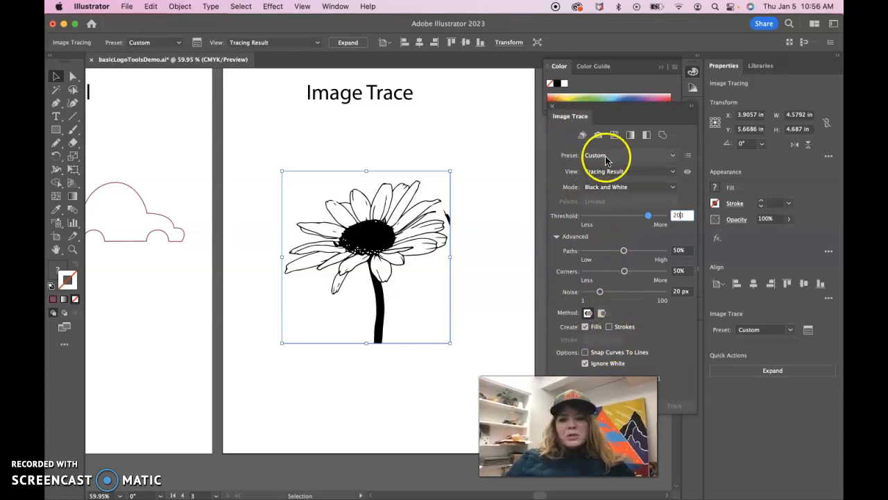
Demonstrate Ignore White by turning it off and on with the daisy over the artboard's edge, returning the daisy to the page
{"action": "left_click", "coordinate": [584, 363]}
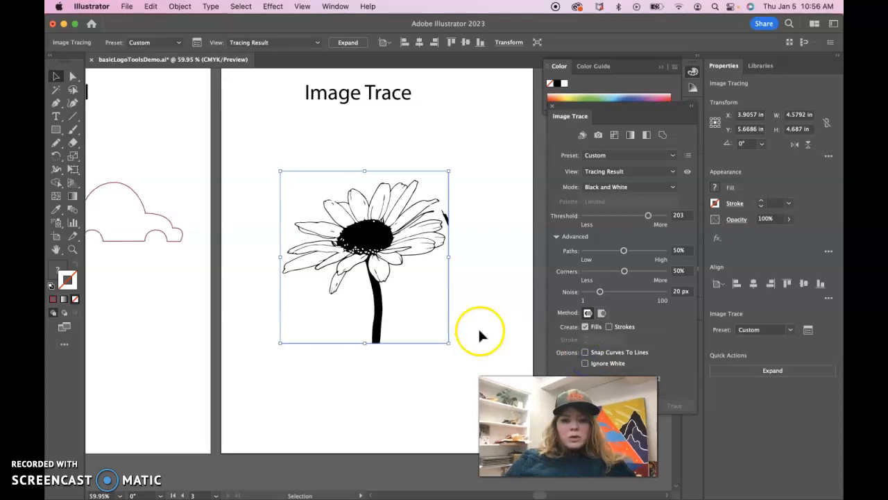
{"action": "scroll", "coordinate": [478, 332], "scroll_direction": "right", "scroll_amount": 3}
{"action": "left_click_drag", "start_coordinate": [328, 275], "coordinate": [529, 278]}
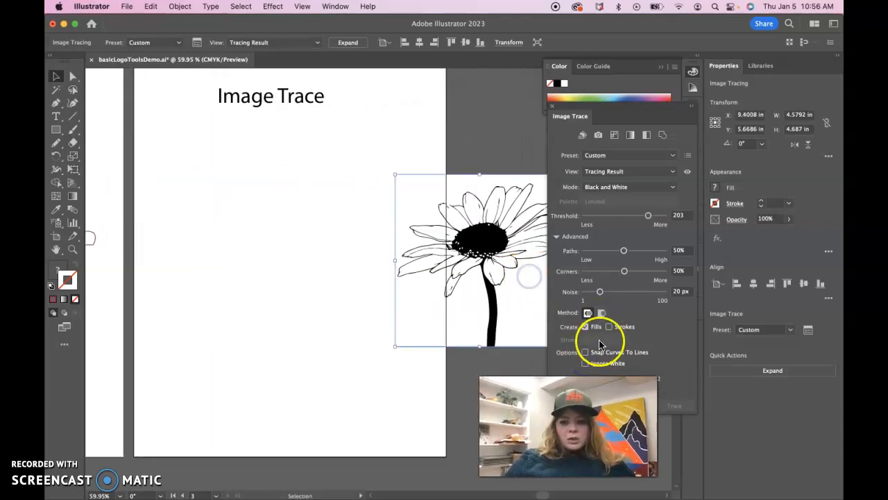
{"action": "left_click", "coordinate": [584, 363]}
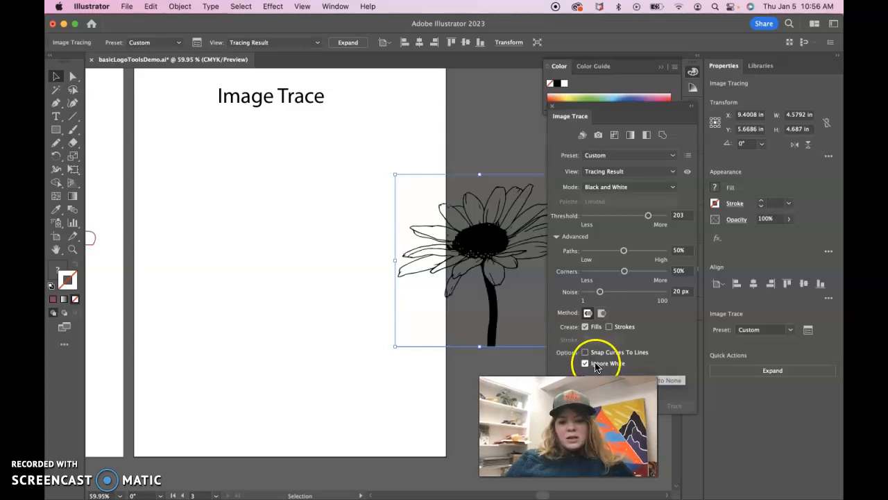
{"action": "mouse_move", "coordinate": [495, 223]}
{"action": "left_mouse_down"}
{"action": "mouse_move", "coordinate": [298, 239]}
{"action": "mouse_move", "coordinate": [313, 239]}
{"action": "left_mouse_up"}
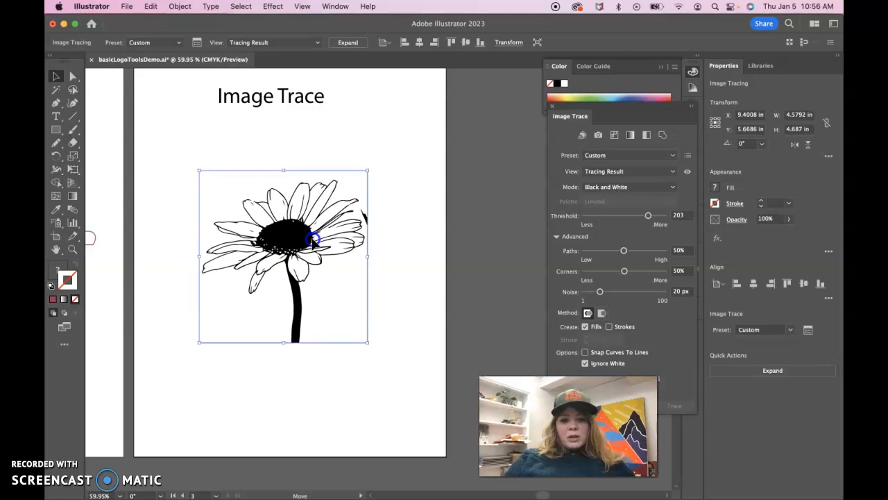
Expand the traced daisy into editable vector paths and inspect its outlines up close
{"action": "left_click", "coordinate": [776, 376]}
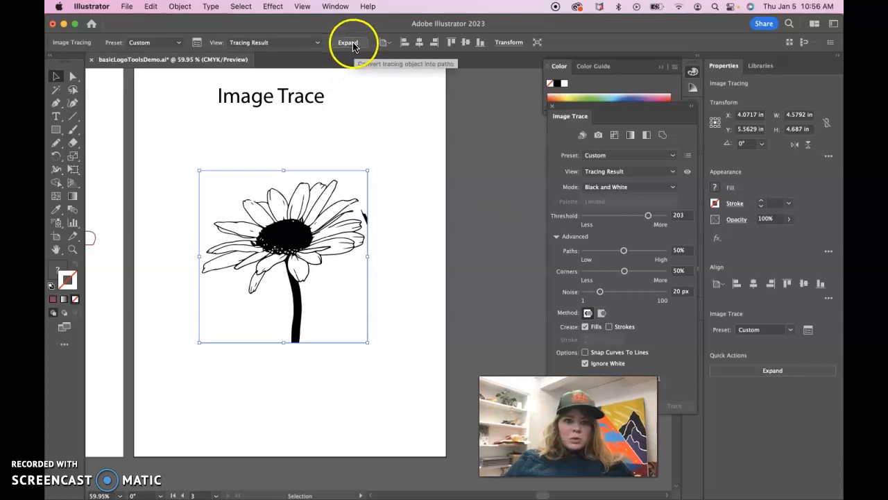
{"action": "left_click", "coordinate": [782, 372]}
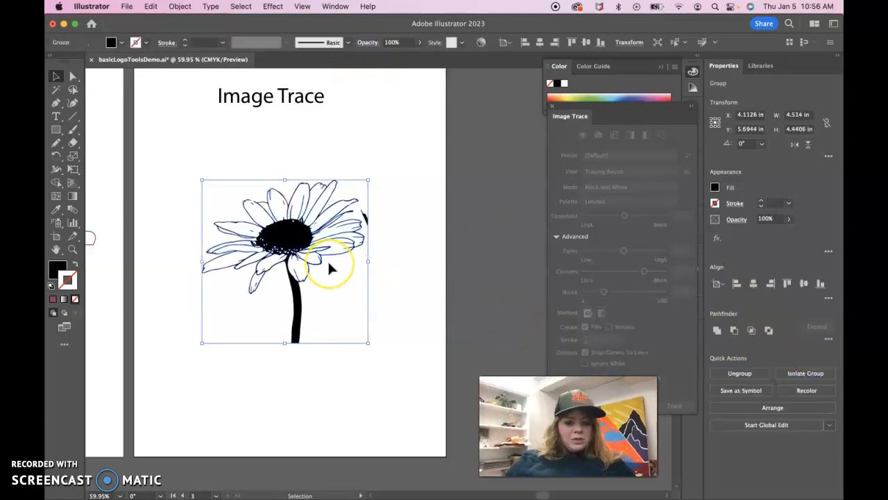
{"action": "key", "text": "super+plus"}
{"action": "key", "text": "super+plus"}
{"action": "key", "text": "super+plus"}
{"action": "key", "text": "super+plus"}
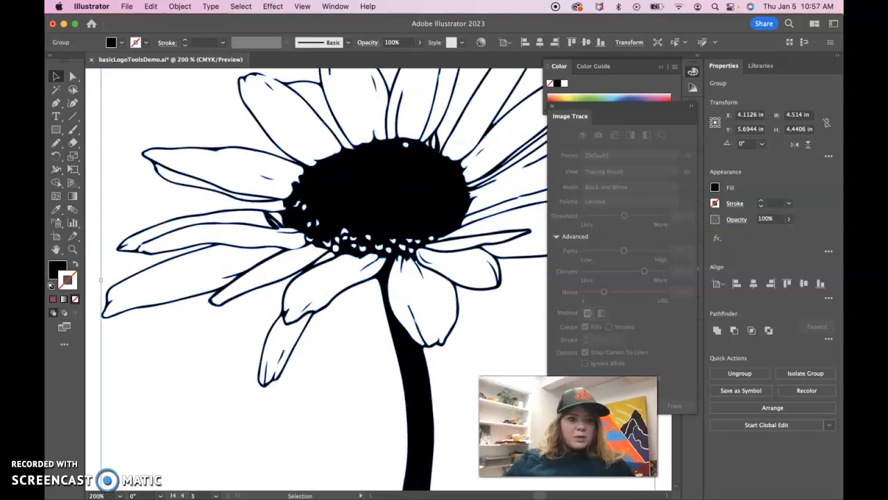
{"action": "key", "text": "super+minus"}
{"action": "key", "text": "super+minus"}
{"action": "key", "text": "super+minus"}
{"action": "key", "text": "super+minus"}
Directly select the stray black fragment beside the daisy's petals and delete the anchor points at its upper tip
{"action": "left_click", "coordinate": [73, 76]}
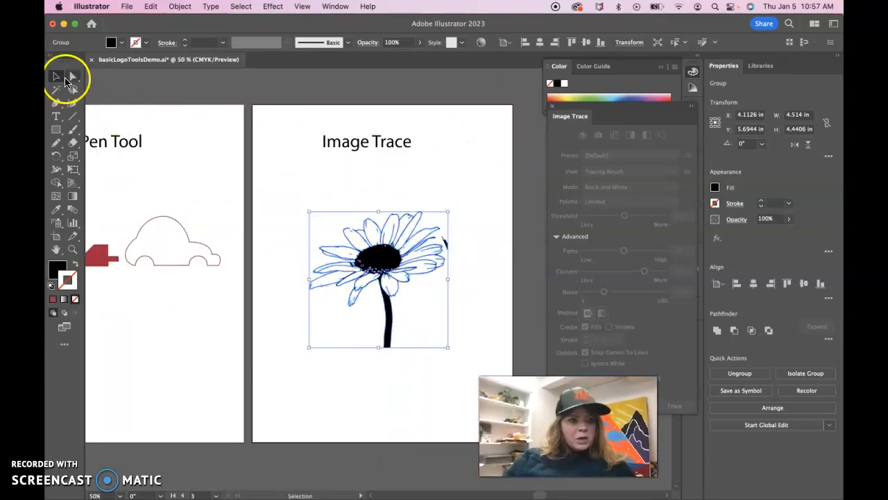
{"action": "left_click", "coordinate": [307, 204]}
{"action": "left_click", "coordinate": [448, 243]}
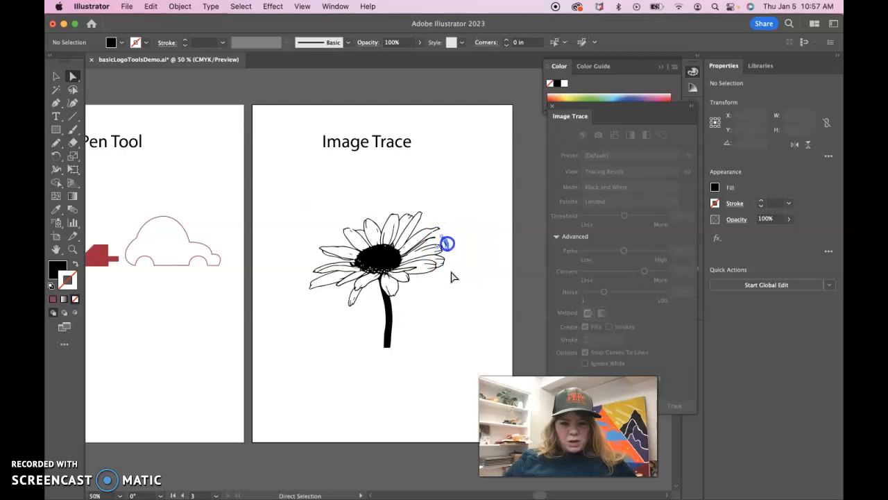
{"action": "key", "text": "super+plus"}
{"action": "key", "text": "super+plus"}
{"action": "key", "text": "super+plus"}
{"action": "key", "text": "super+plus"}
{"action": "key", "text": "super+plus"}
{"action": "key", "text": "super+plus"}
{"action": "key", "text": "super+plus"}
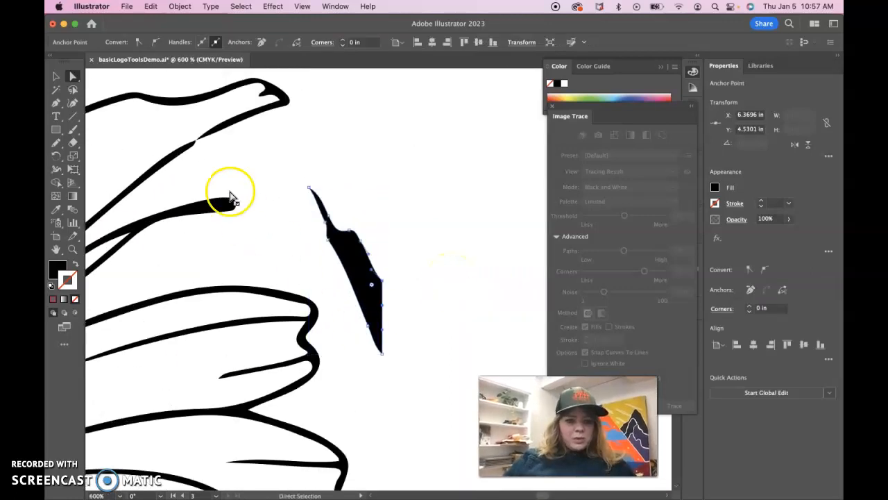
{"action": "left_click", "coordinate": [60, 104]}
{"action": "left_click", "coordinate": [125, 130]}
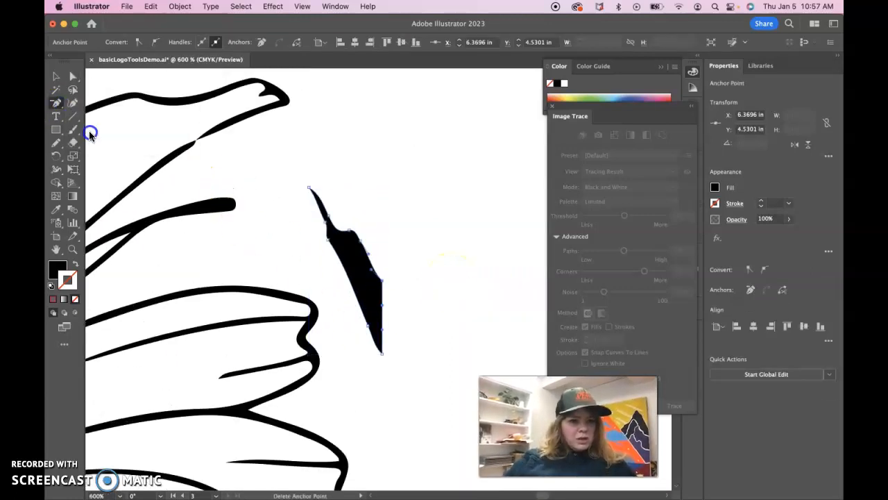
{"action": "left_click", "coordinate": [309, 188]}
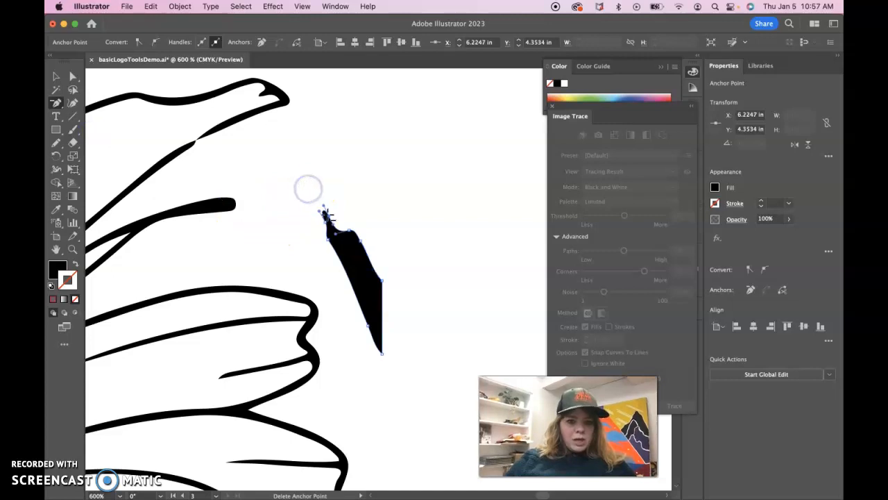
{"action": "left_click", "coordinate": [362, 242]}
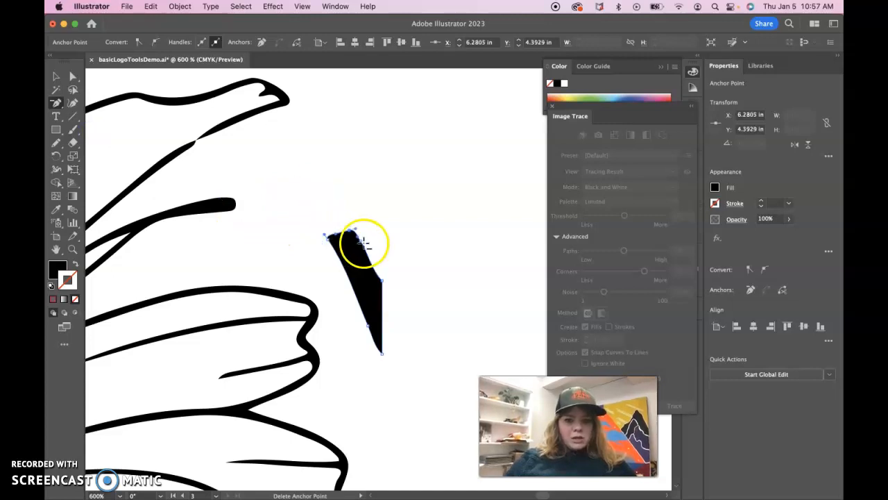
Continue deleting the stray fragment's anchor points down to its lower tip with the Delete Anchor Point tool
{"action": "left_click", "coordinate": [351, 233]}
{"action": "left_click", "coordinate": [329, 237]}
{"action": "left_click", "coordinate": [377, 272]}
{"action": "left_click", "coordinate": [379, 278]}
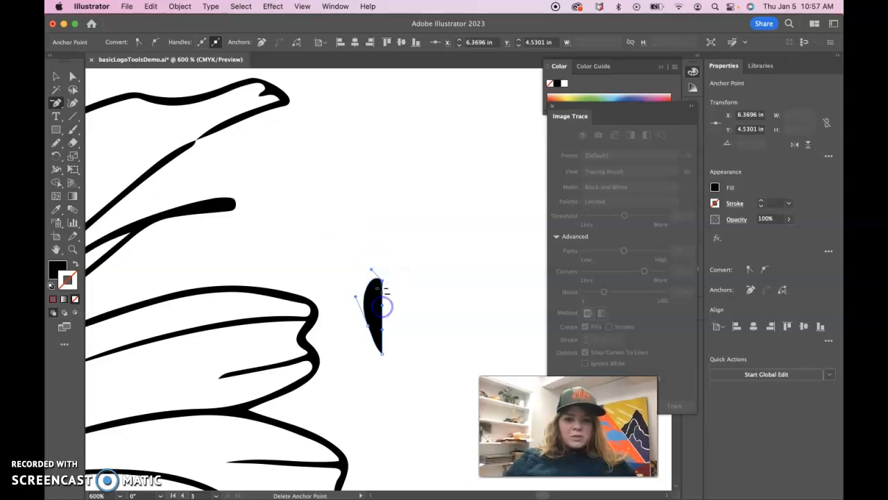
{"action": "left_click", "coordinate": [383, 282]}
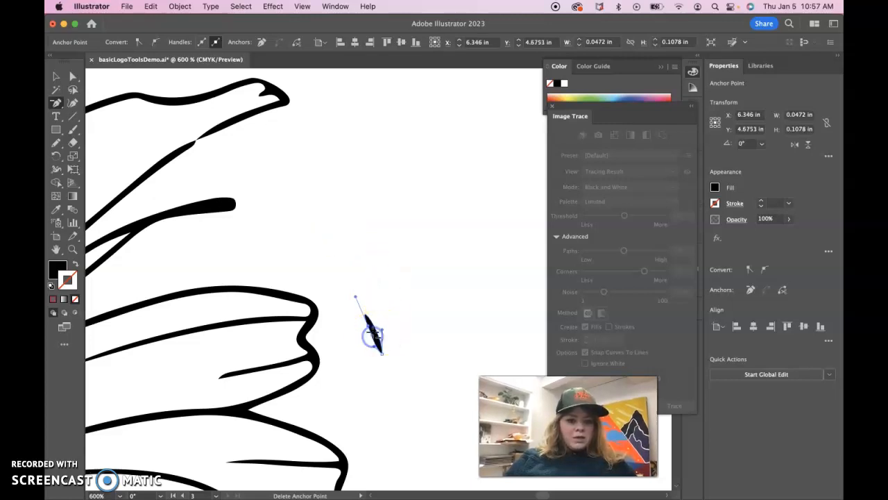
{"action": "left_click", "coordinate": [380, 352]}
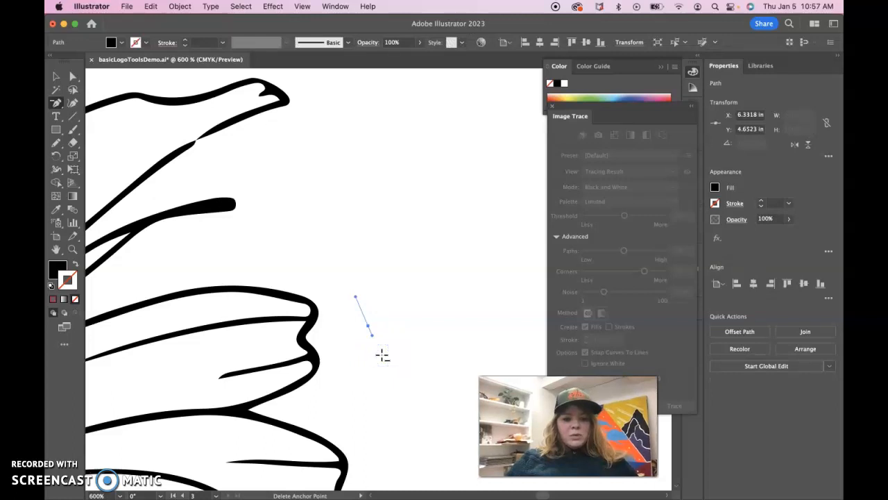